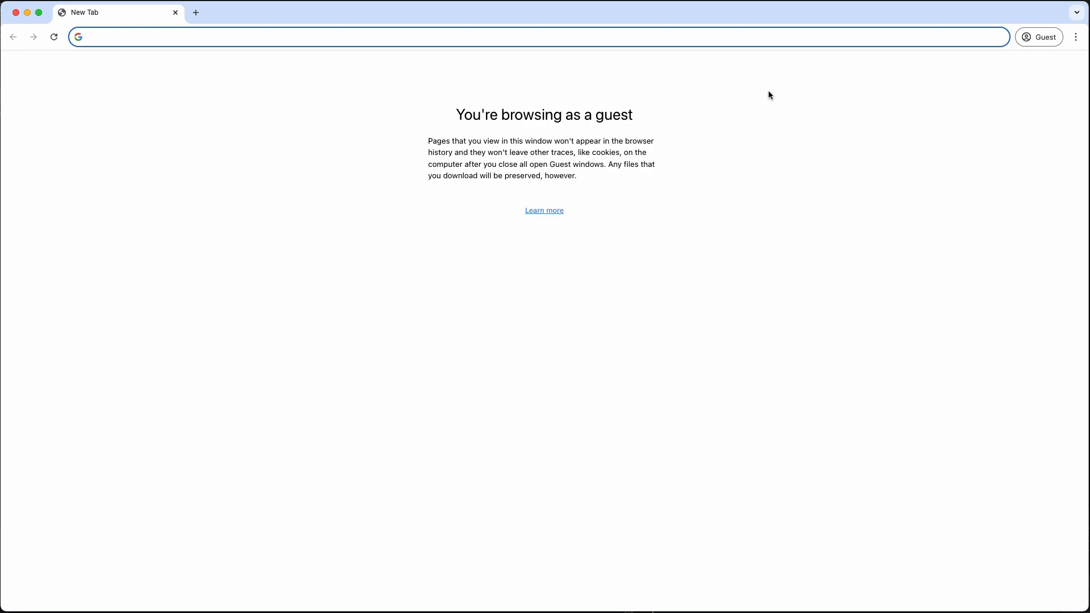
- Open the site author's .nl website in the guest browser window
type("wouterpostma.nl")
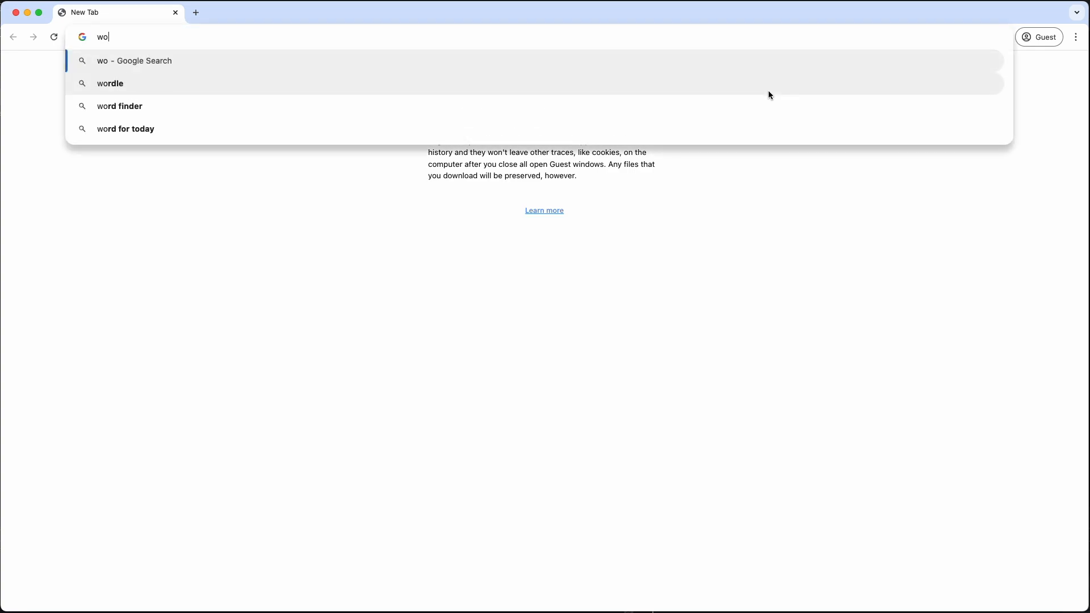
key("Return")
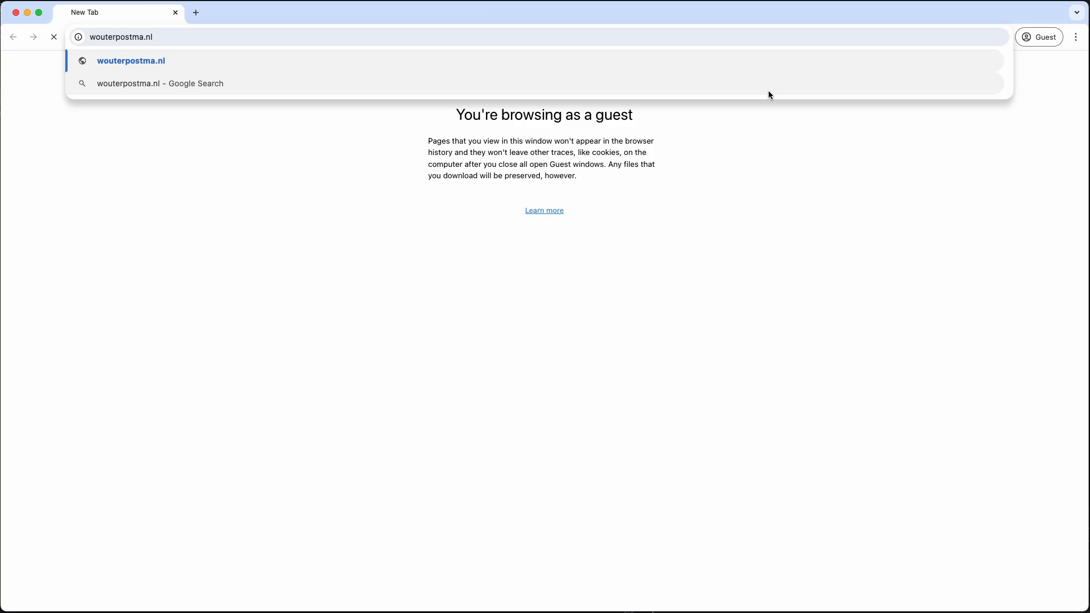
key("Return")
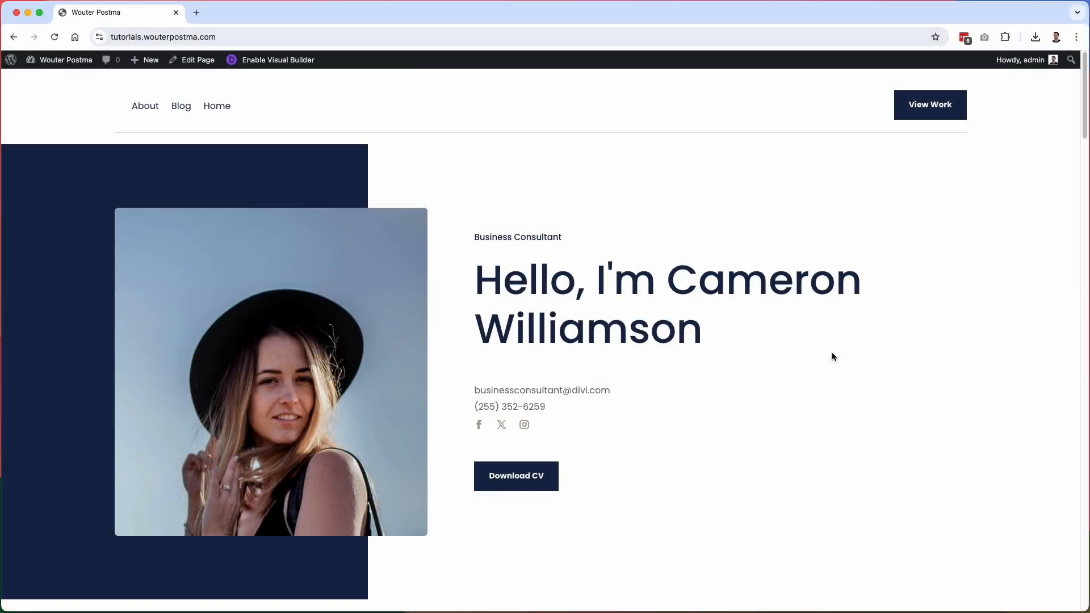
- Go from the live site to the WordPress dashboard and search the plugin directory for "Redirection"
left_click(87, 61)
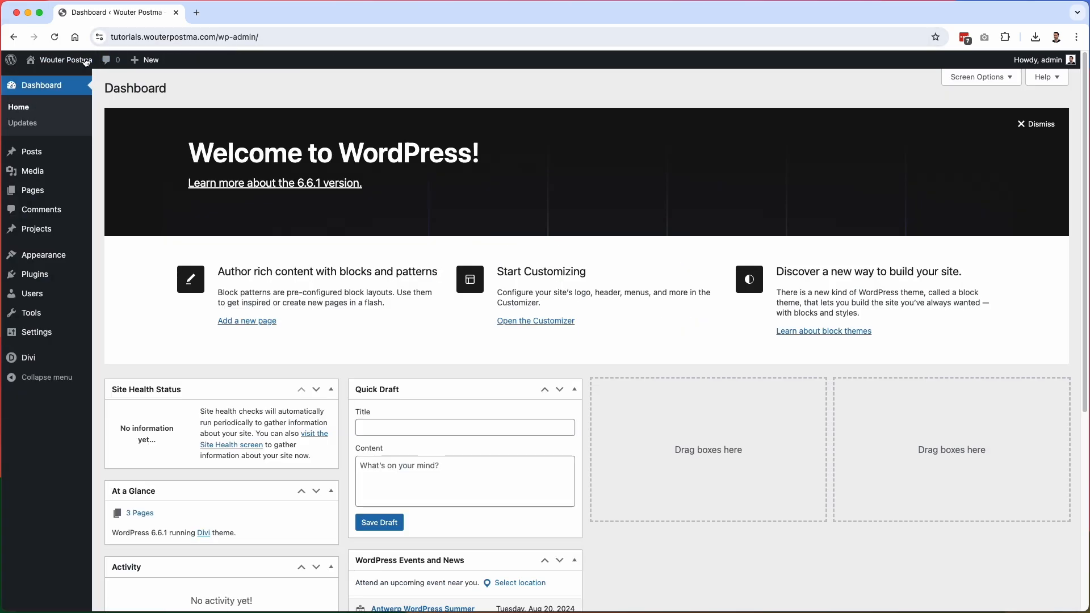
mouse_move(59, 276)
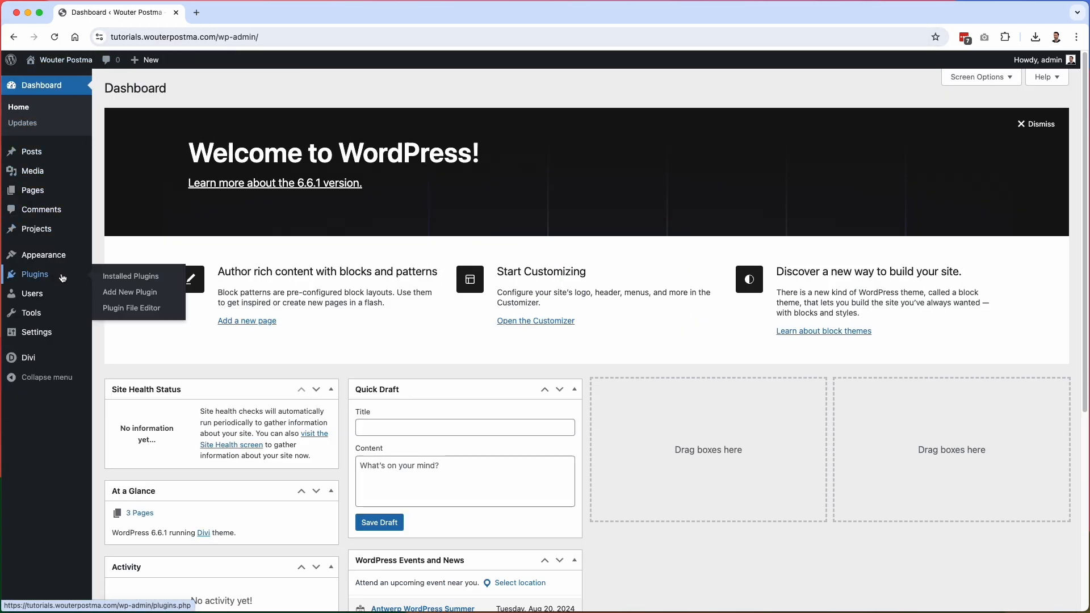
left_click(150, 295)
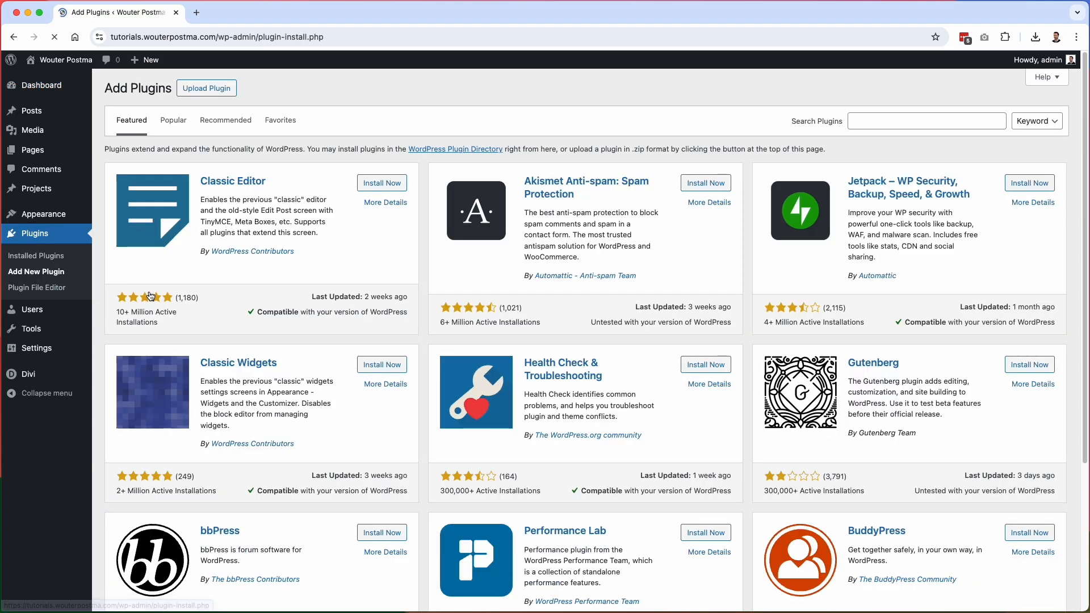
left_click(794, 121)
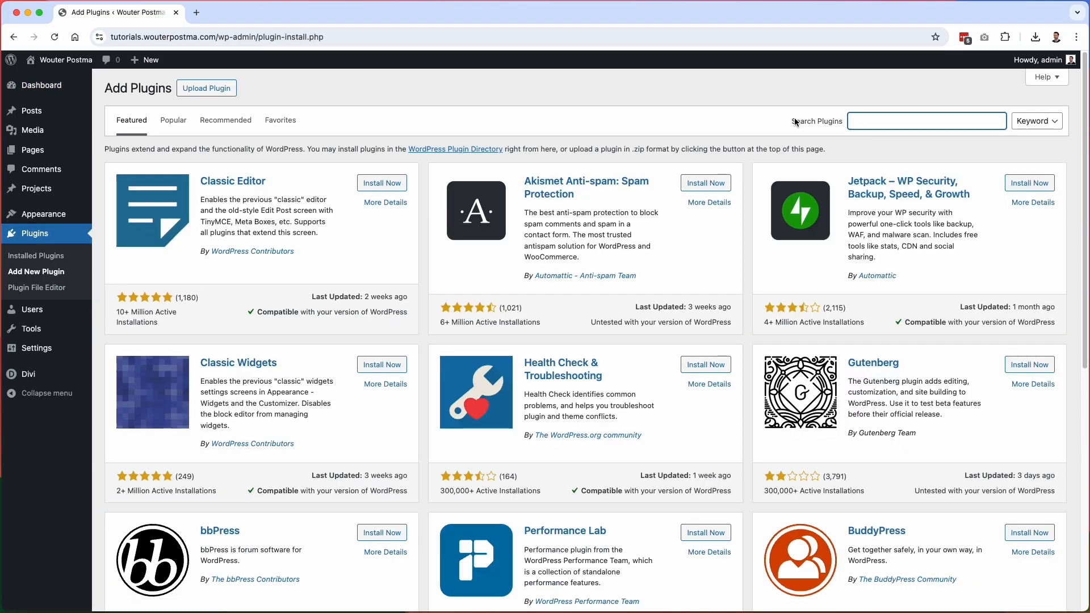
type("Redirection")
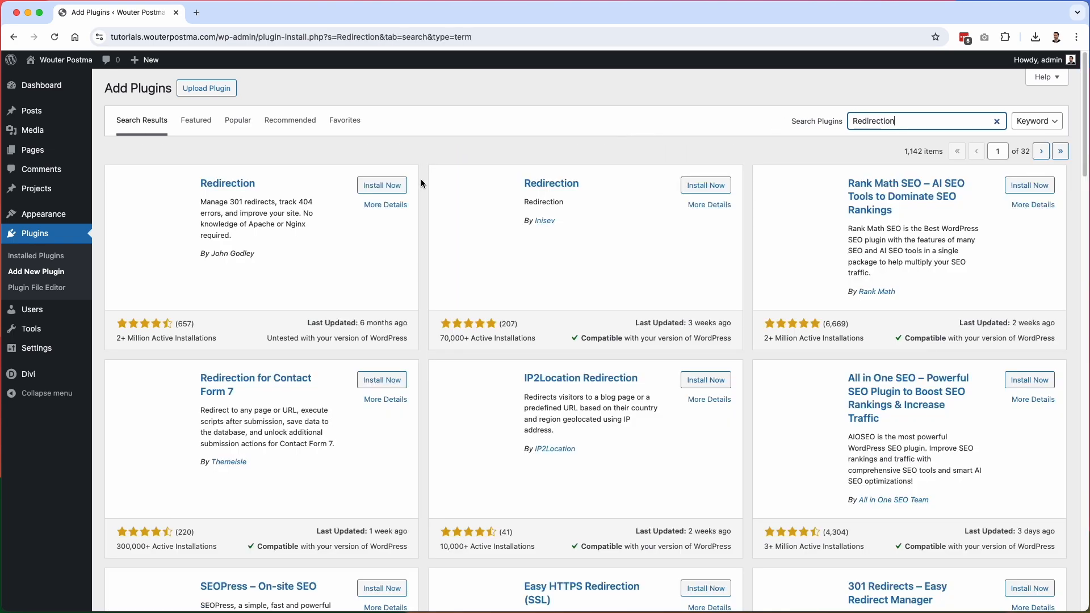
- Review the details of the 2+ million-install Redirection plugin, then install and activate it
left_click(244, 184)
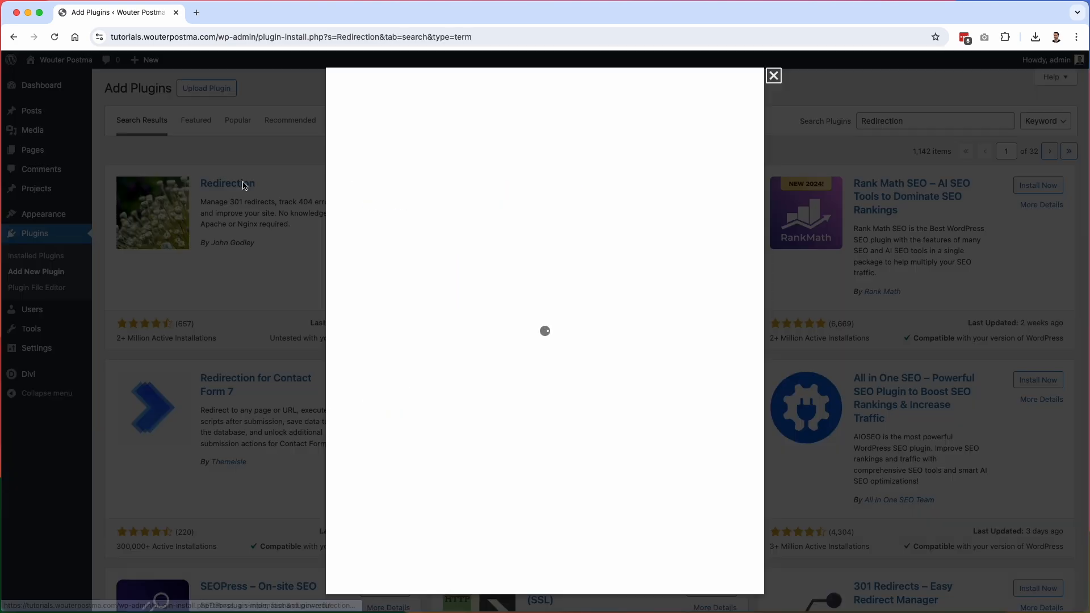
scroll(592, 263, "down", 5)
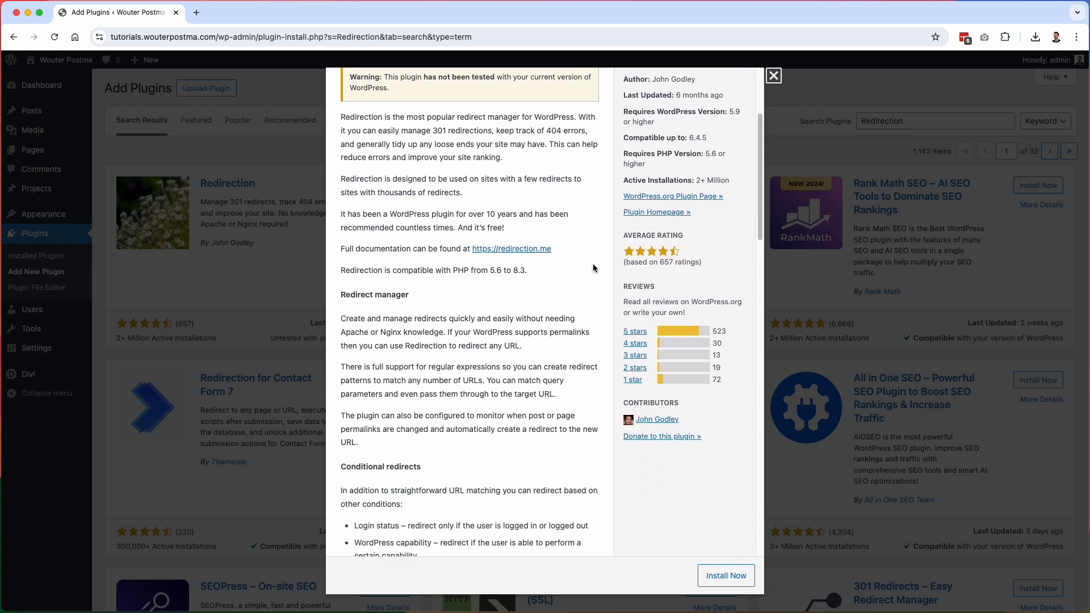
left_click(724, 577)
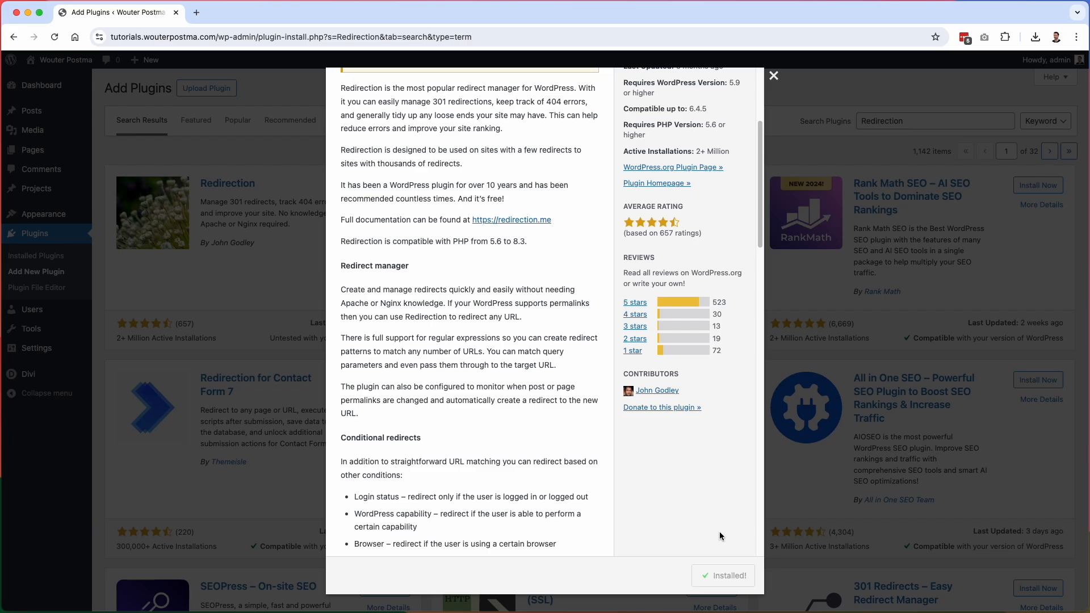
left_click(731, 576)
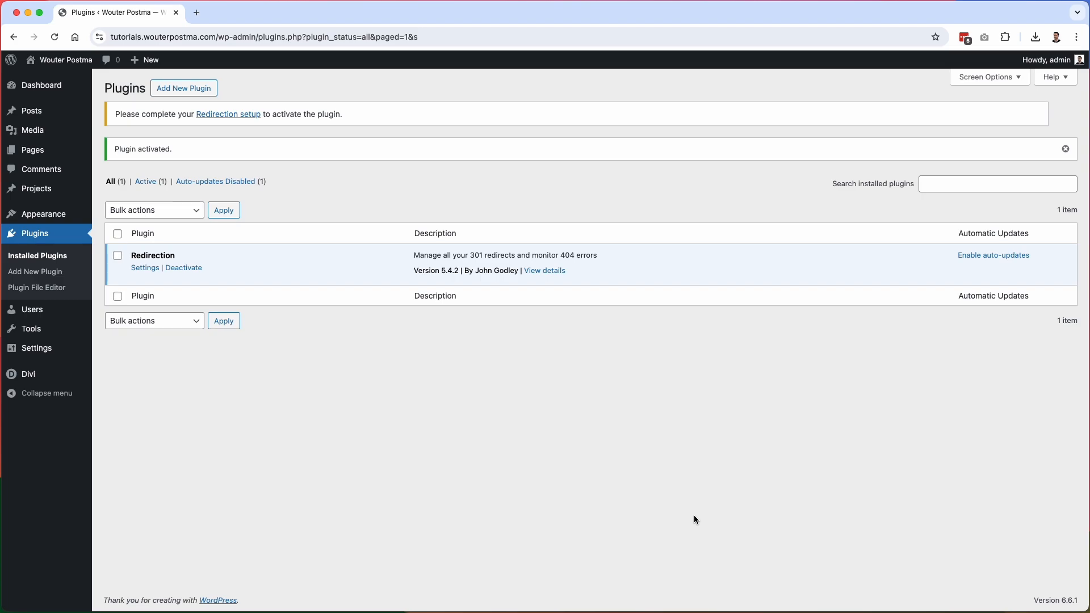
- Start the Redirection setup with permalink change monitoring and logging of all redirects and 404 errors enabled
mouse_move(63, 328)
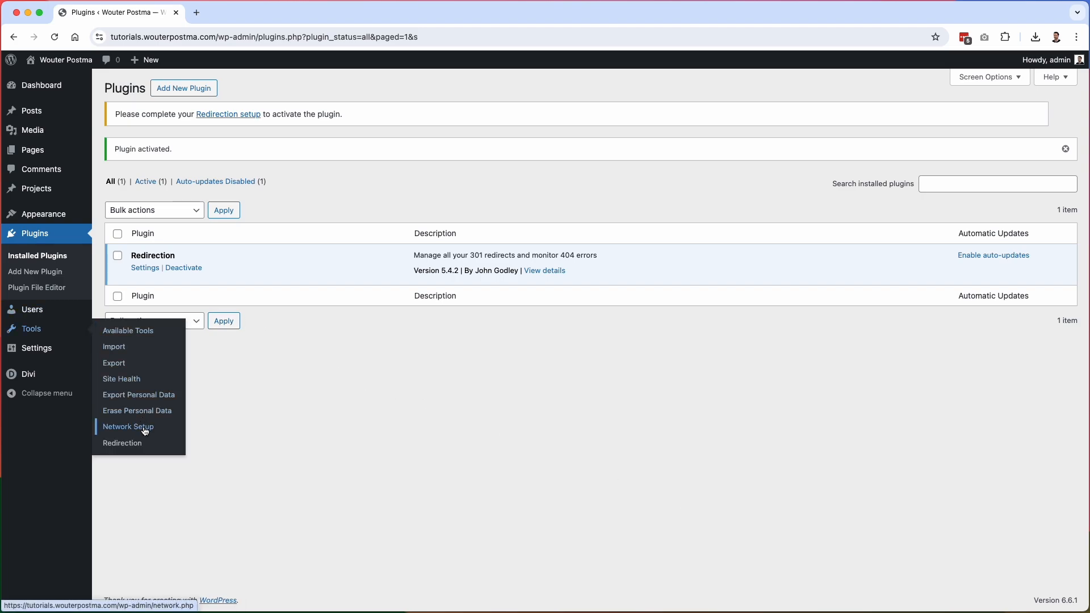
left_click(144, 449)
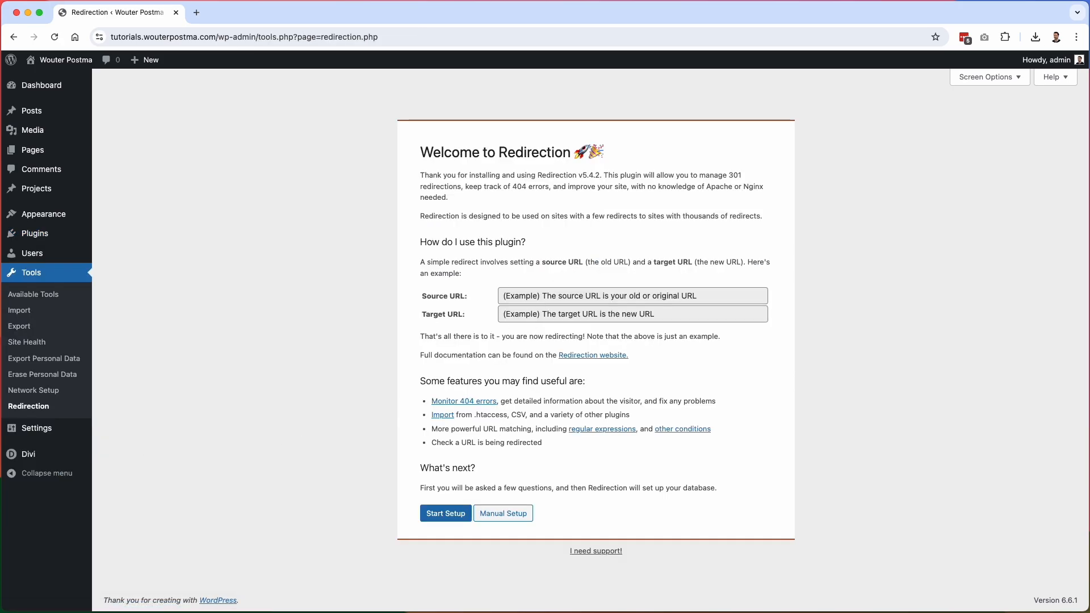
left_click(446, 513)
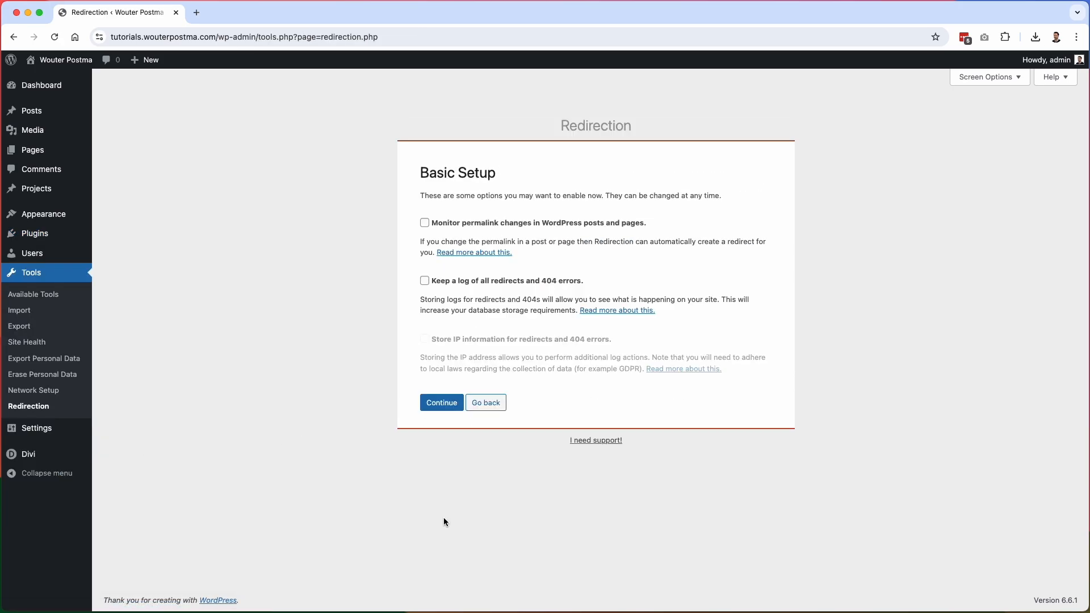
left_click(491, 281)
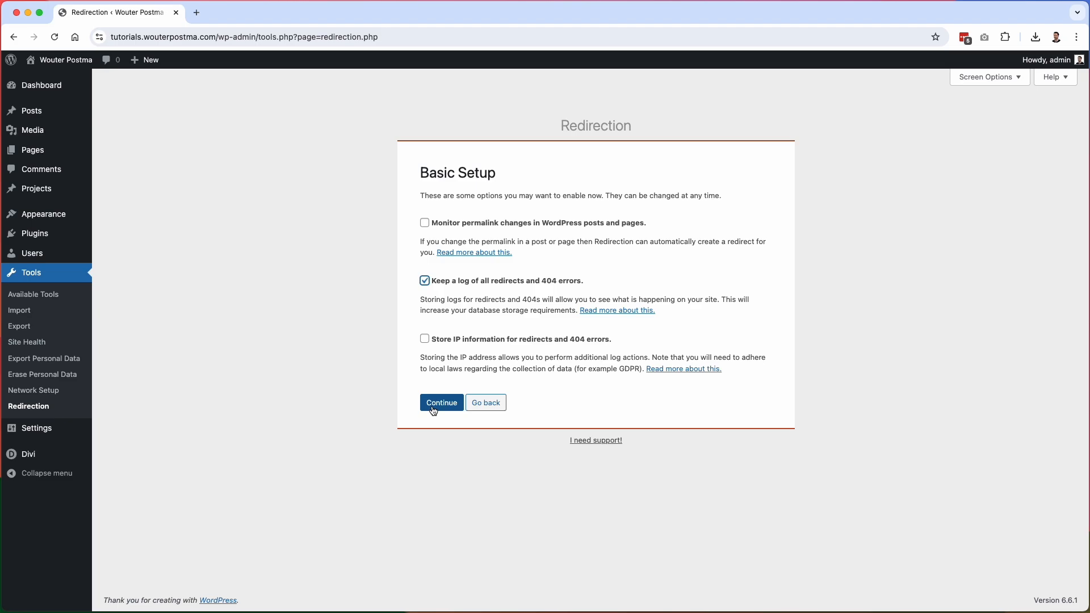
left_click(572, 226)
left_click(449, 399)
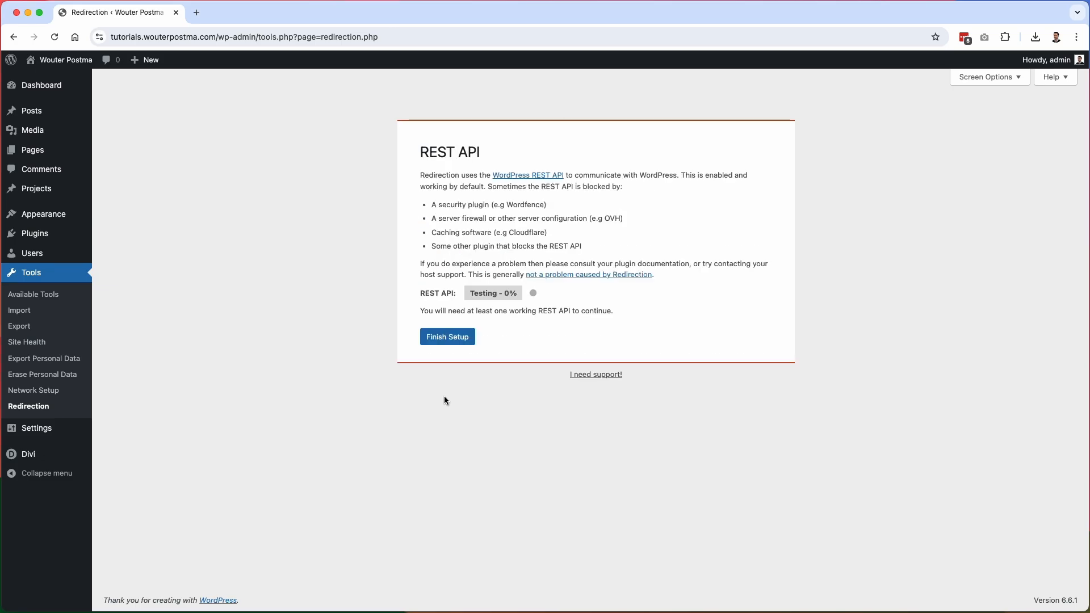
- Finish the Redirection setup through to the redirects page and dismiss the version 5.4 release notice
left_click(467, 338)
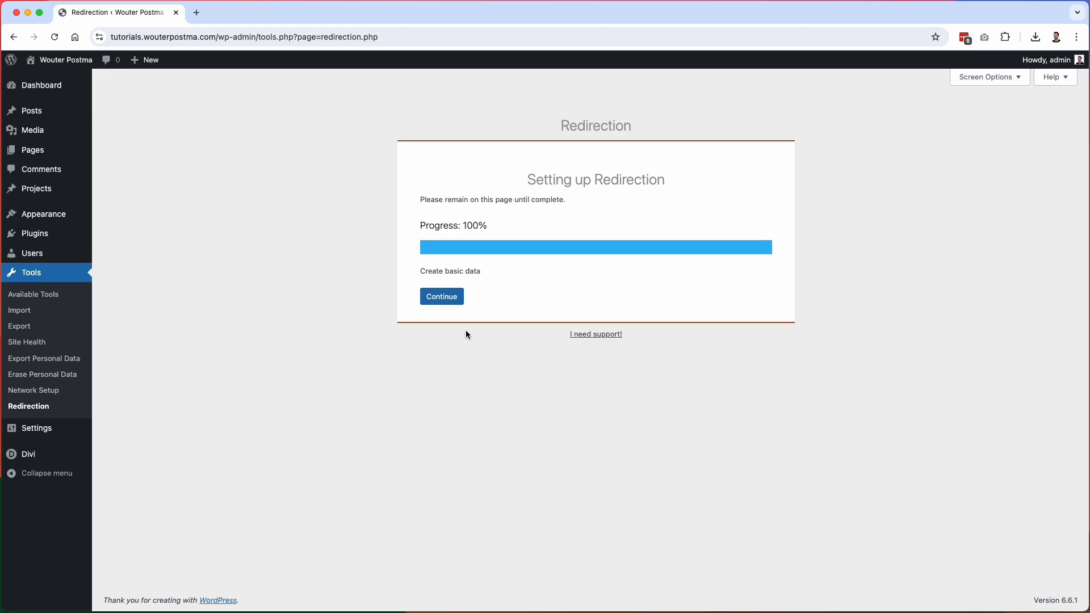
left_click(455, 298)
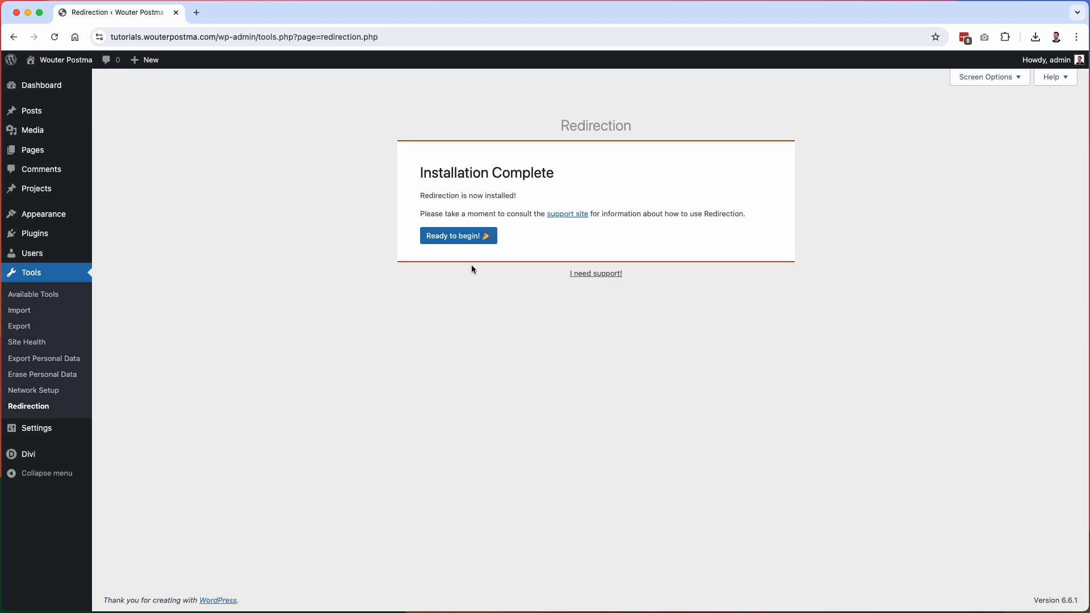
left_click(475, 235)
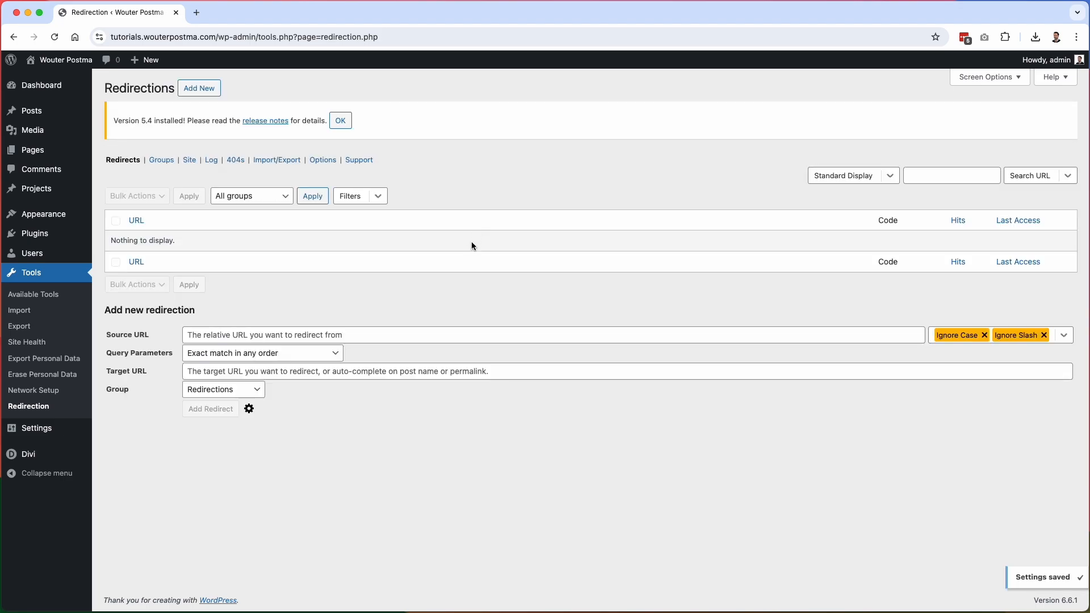
left_click(341, 121)
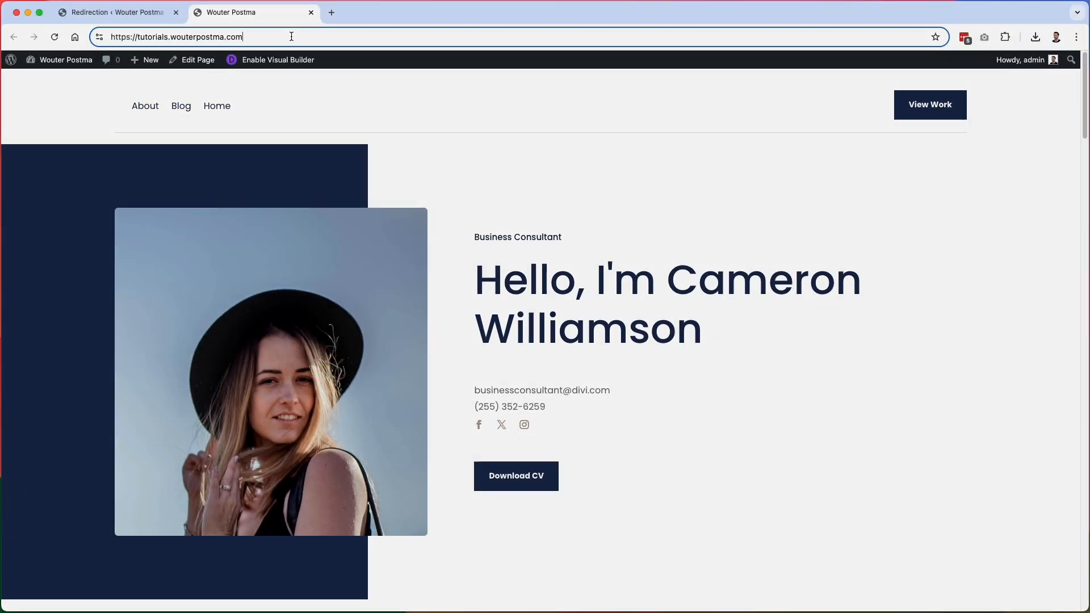
- Visit the path /non-existing-page on the live site in a separate browser tab to trigger a 404 error
type("/non-exist")
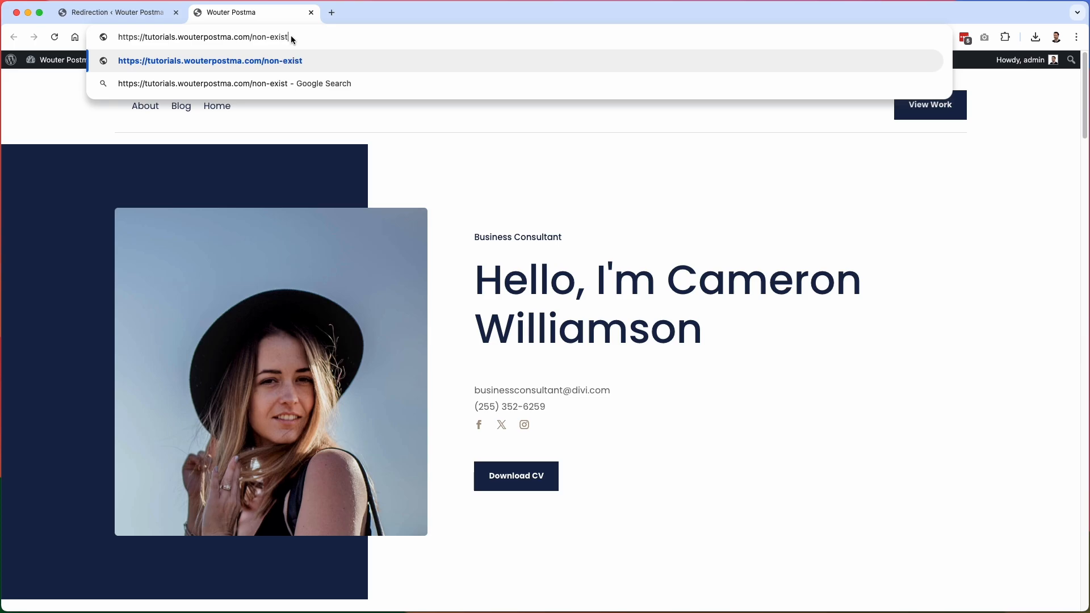
type("ing-page")
key("Return")
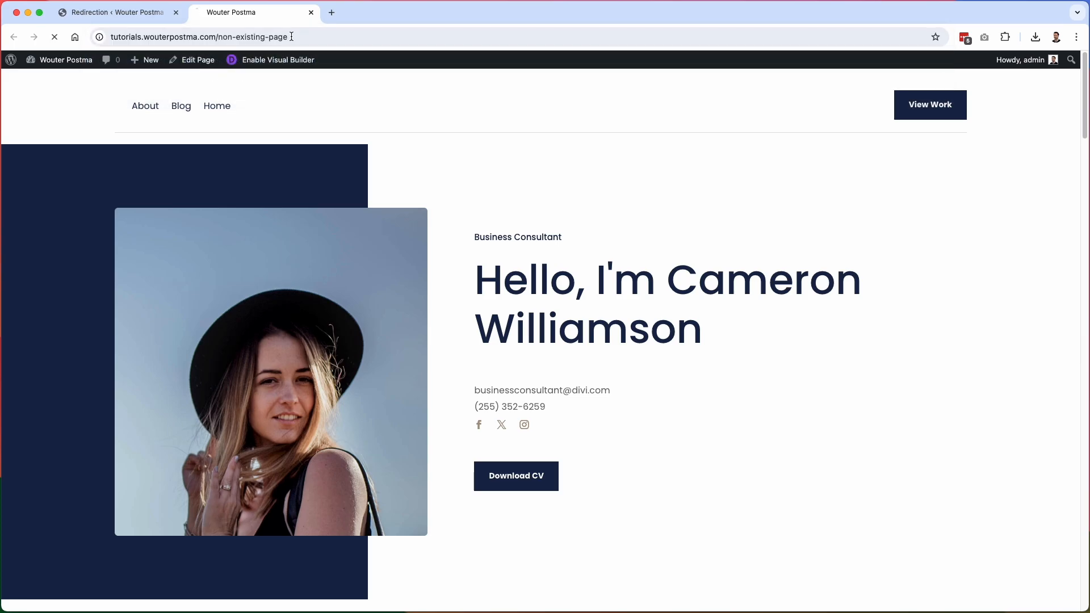
left_click_drag(437, 248, 714, 255)
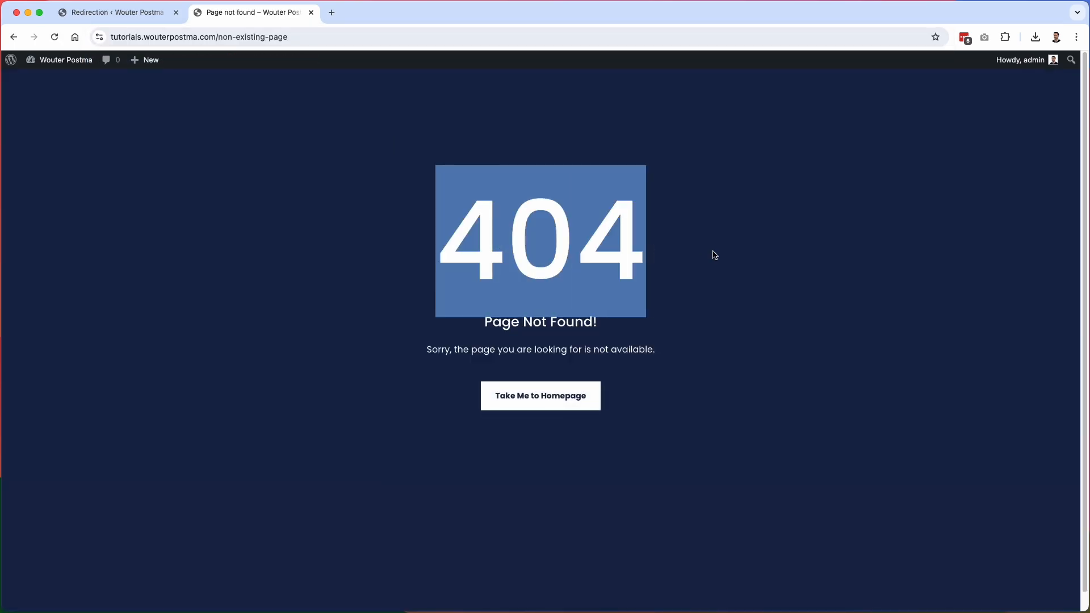
left_click(794, 254)
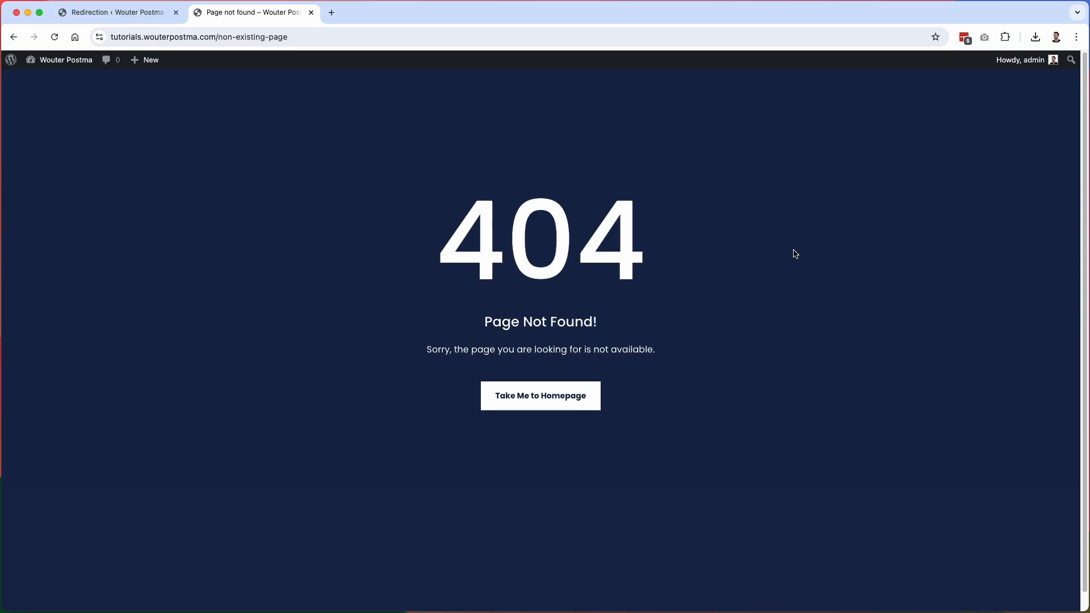
- Refresh Redirection's 404 log and add a redirect from its /non-existing-page entry to the target URL /
key("ctrl+shift+Tab")
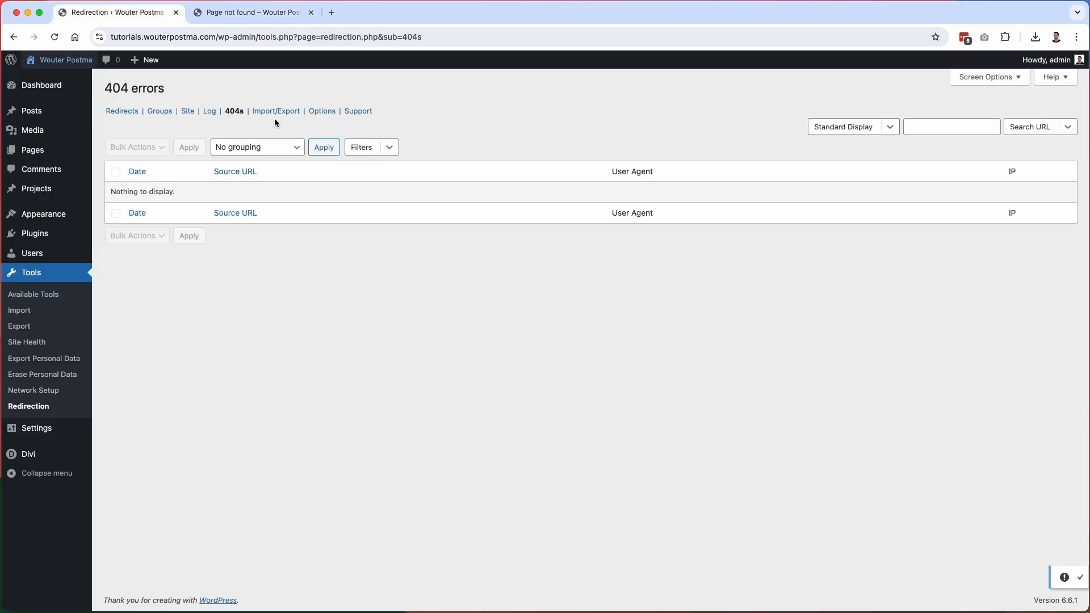
left_click(234, 112)
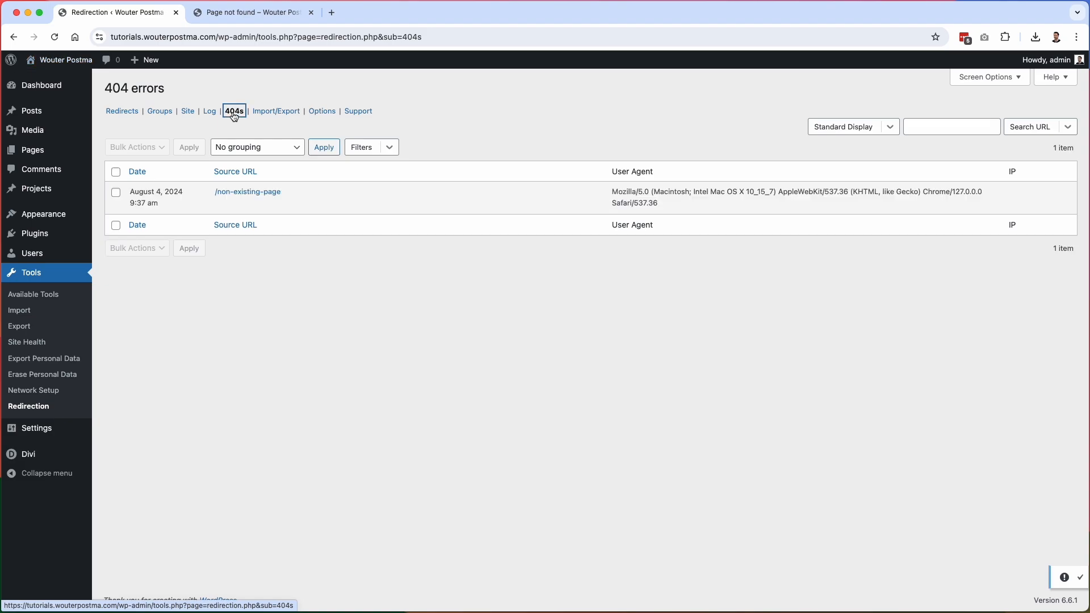
mouse_move(248, 193)
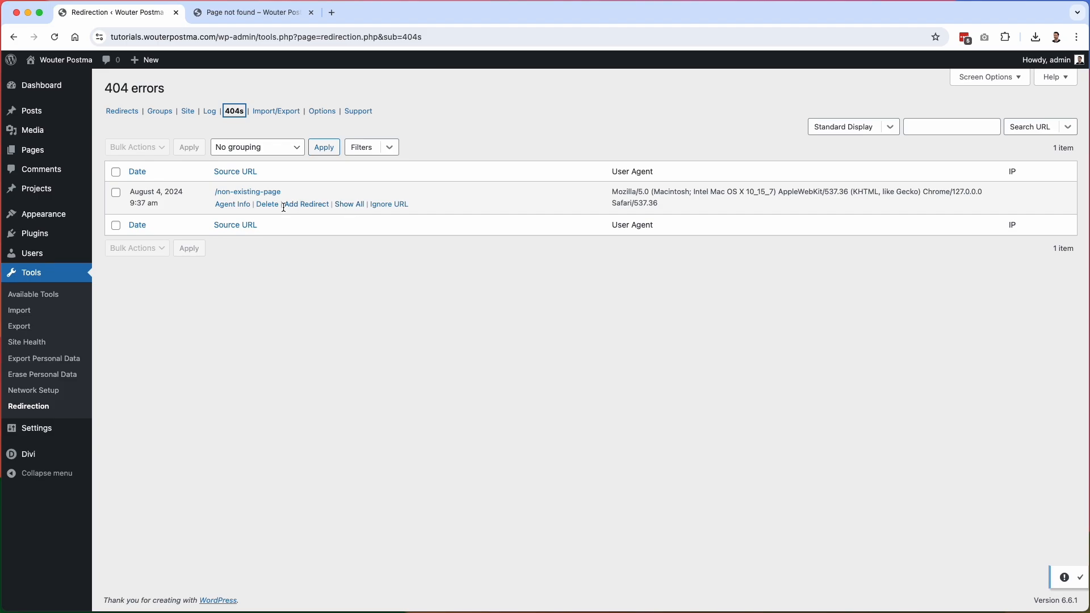
left_click(323, 204)
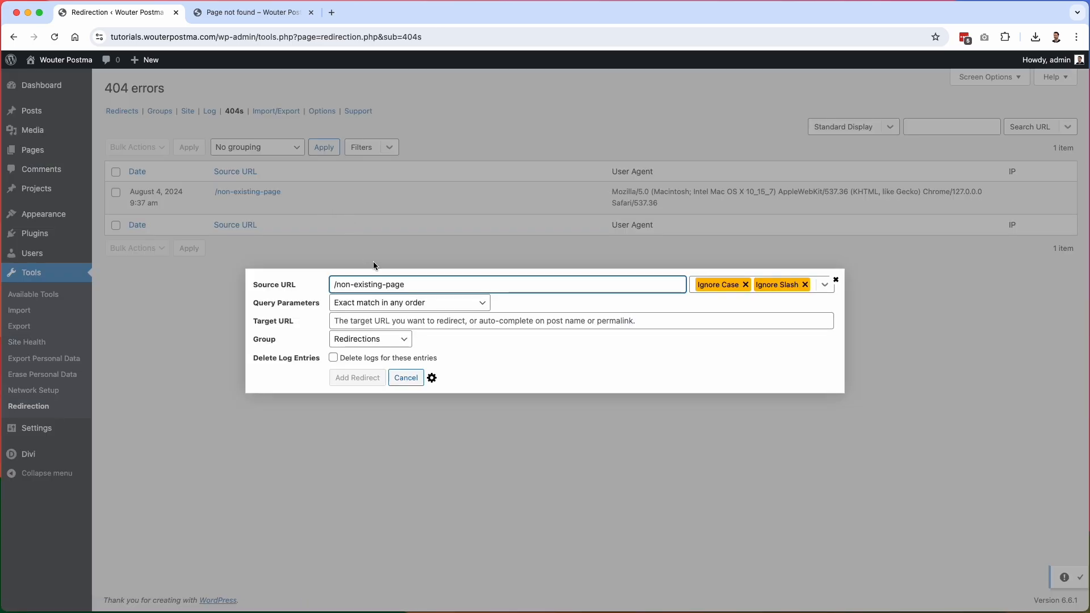
left_click_drag(480, 285, 320, 285)
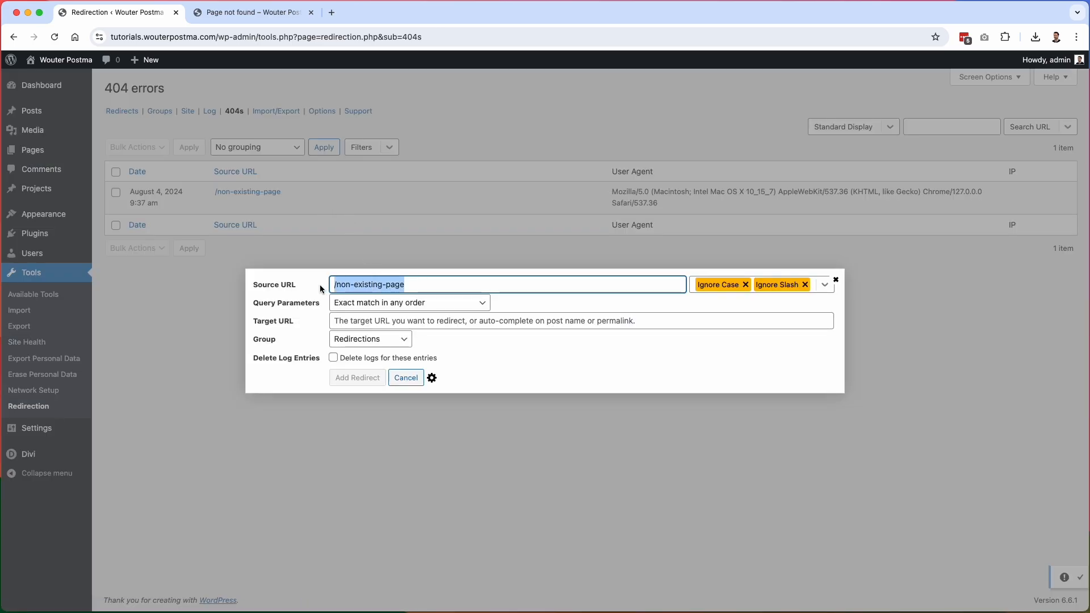
left_click(373, 321)
type("/")
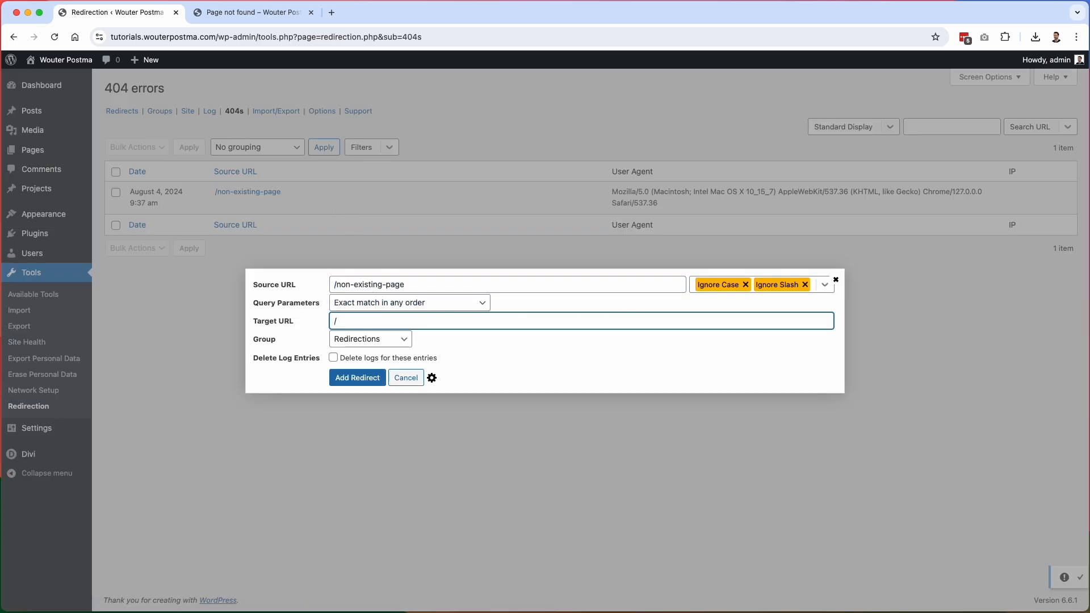
left_click(372, 385)
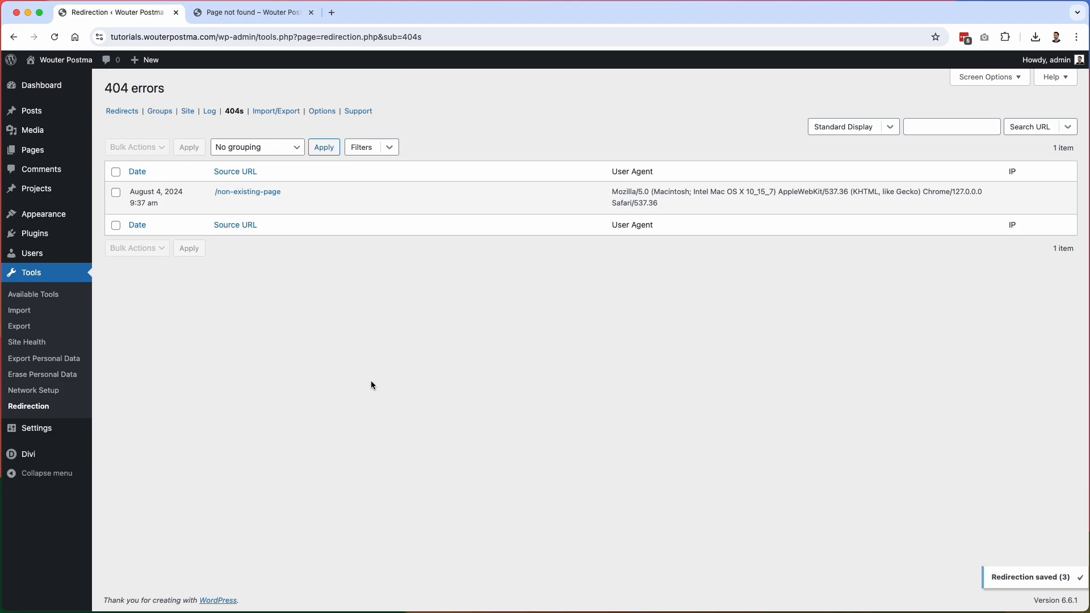
- Check the new entry in the redirects list and test it by reloading /non-existing-page in the other tab
left_click(122, 111)
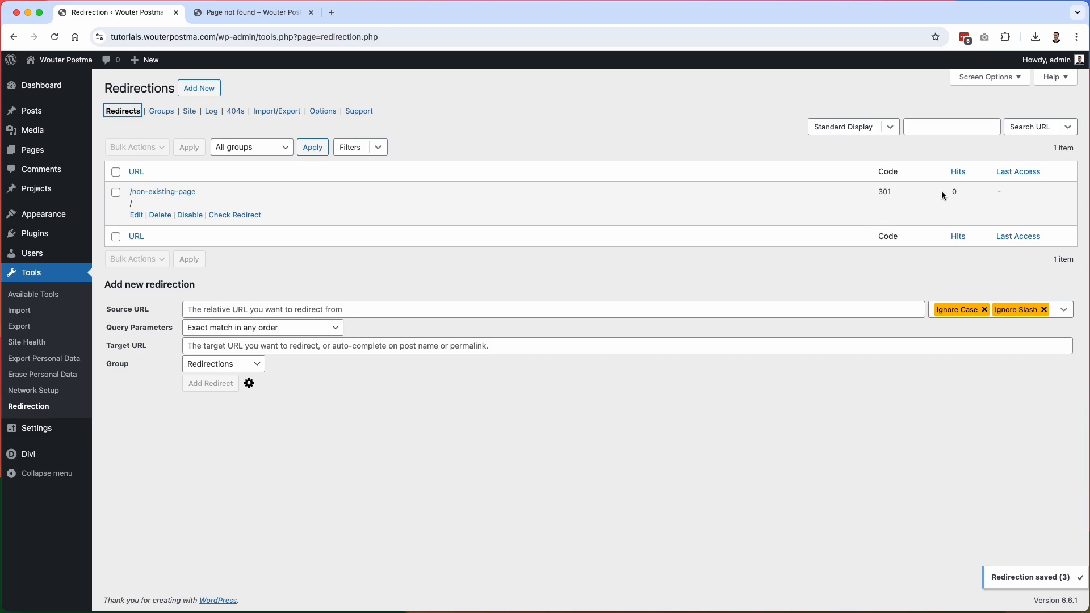
left_click(232, 14)
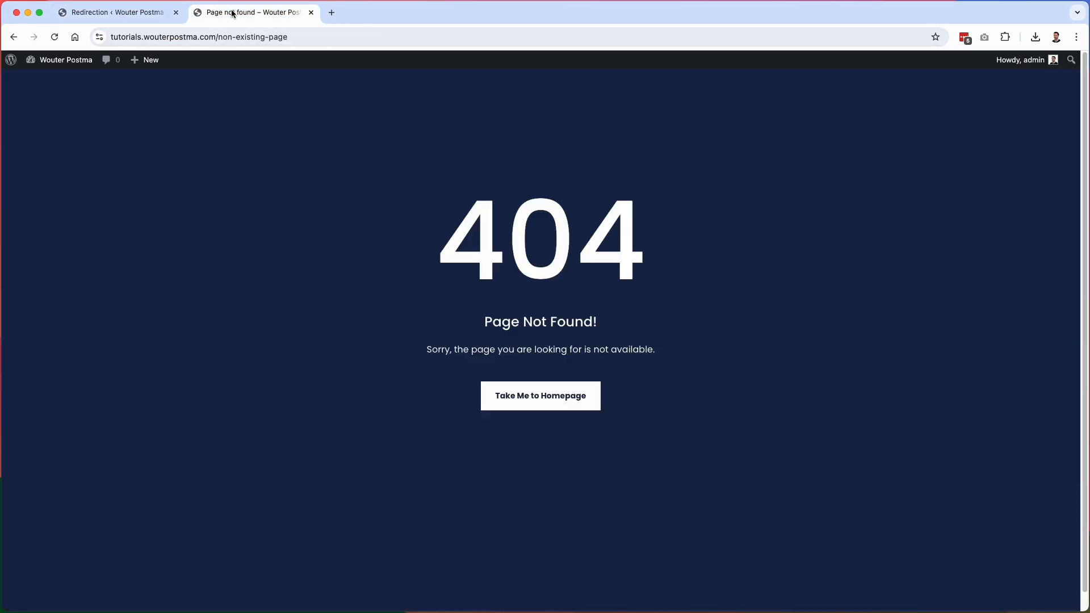
left_click(54, 37)
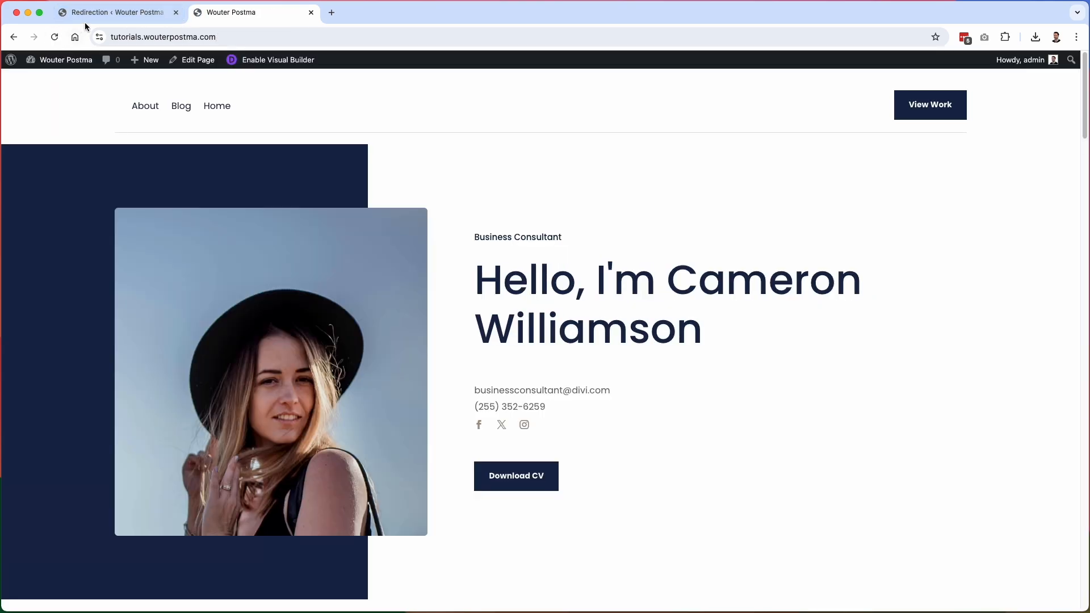
- Reload the Redirection redirects list and check the current web address of the post "This post will change location"
left_click(95, 16)
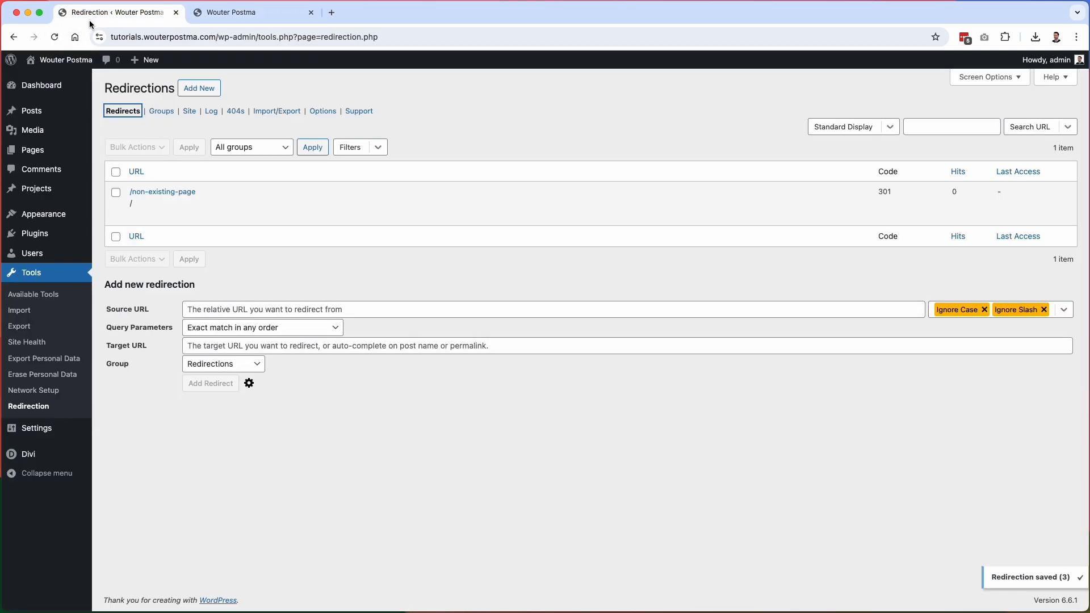
left_click(55, 37)
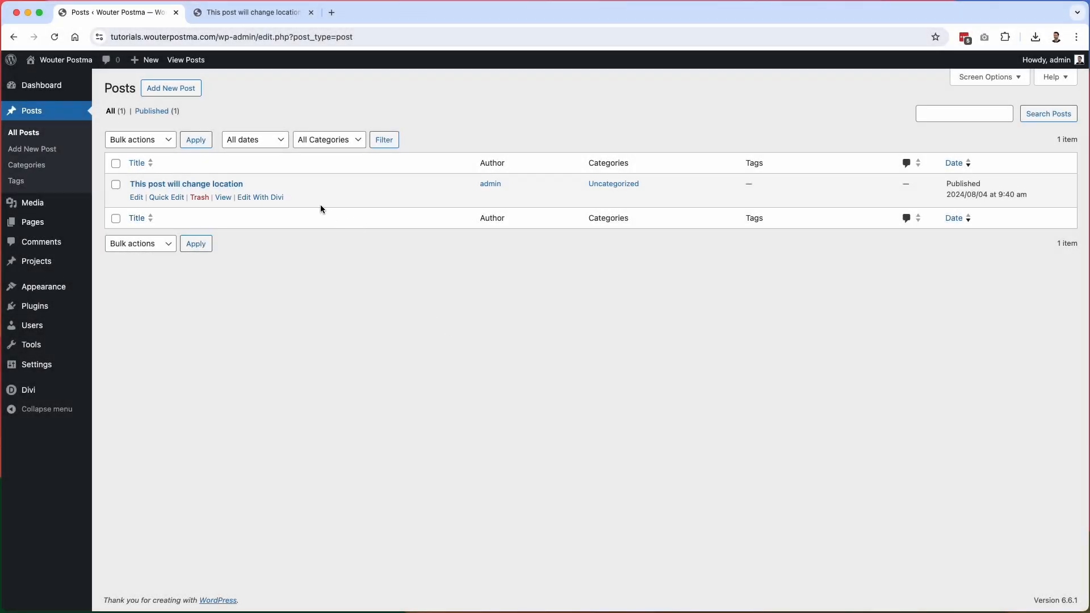
left_click(276, 16)
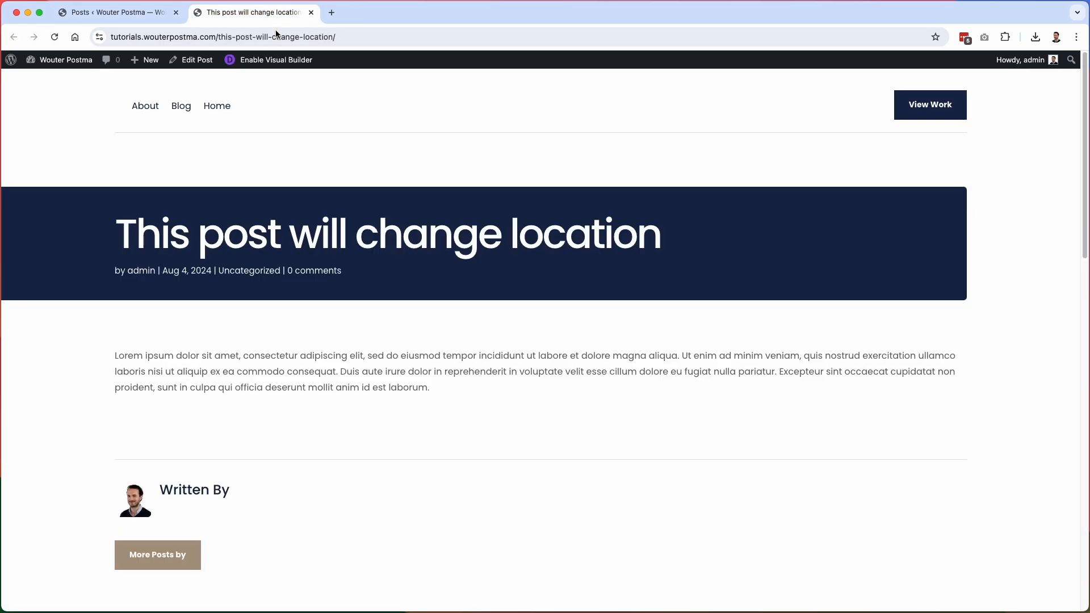
left_click(286, 40)
key("ctrl+shift+Tab")
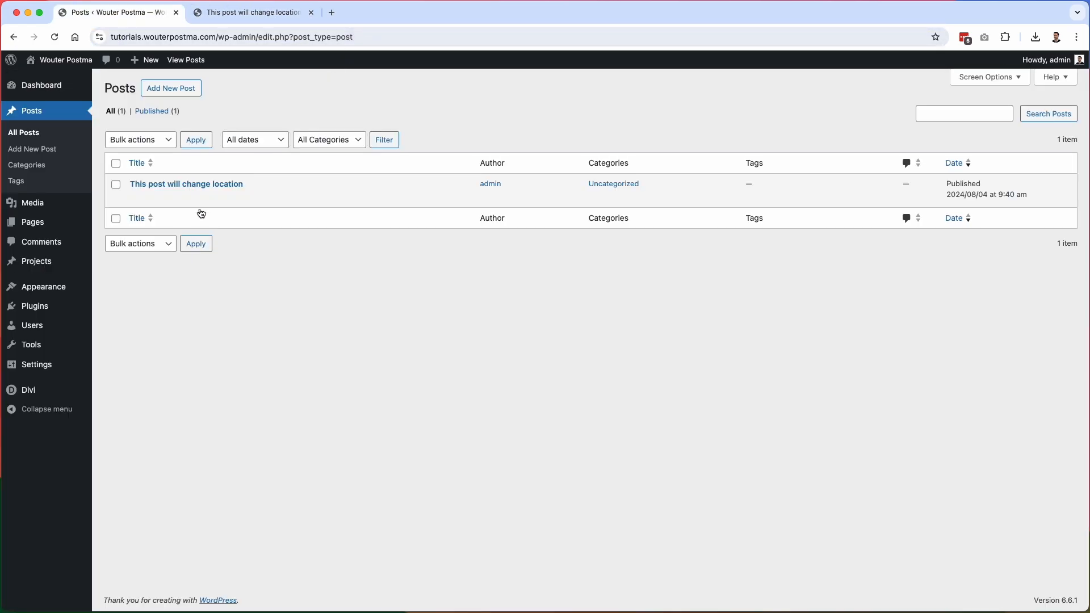
- Use Quick Edit to change the slug of "This post will change location" to new-location-of-post and update the post
left_click(182, 198)
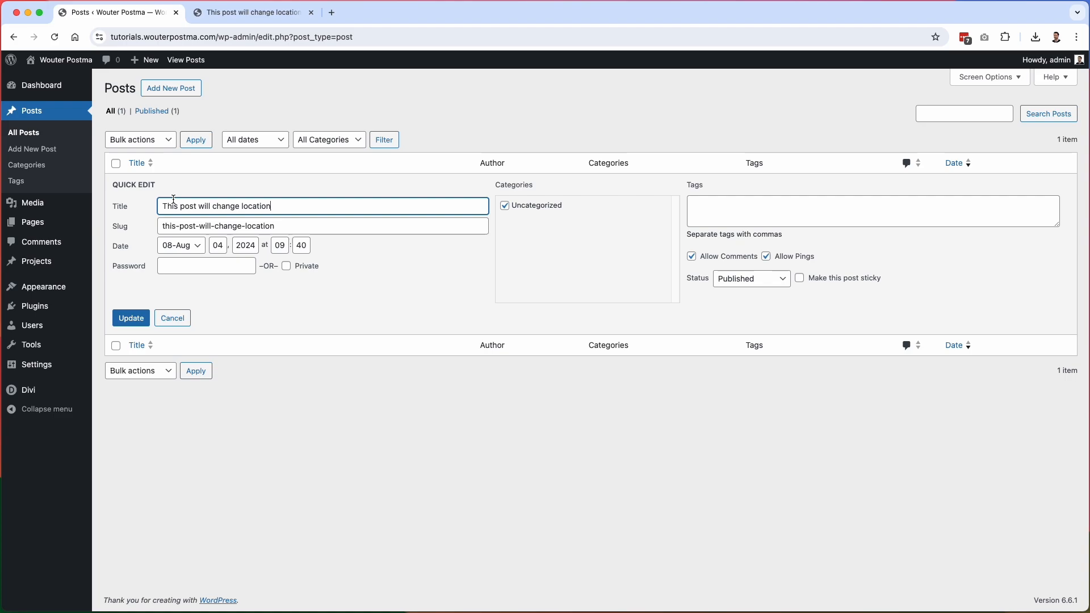
left_click(323, 225)
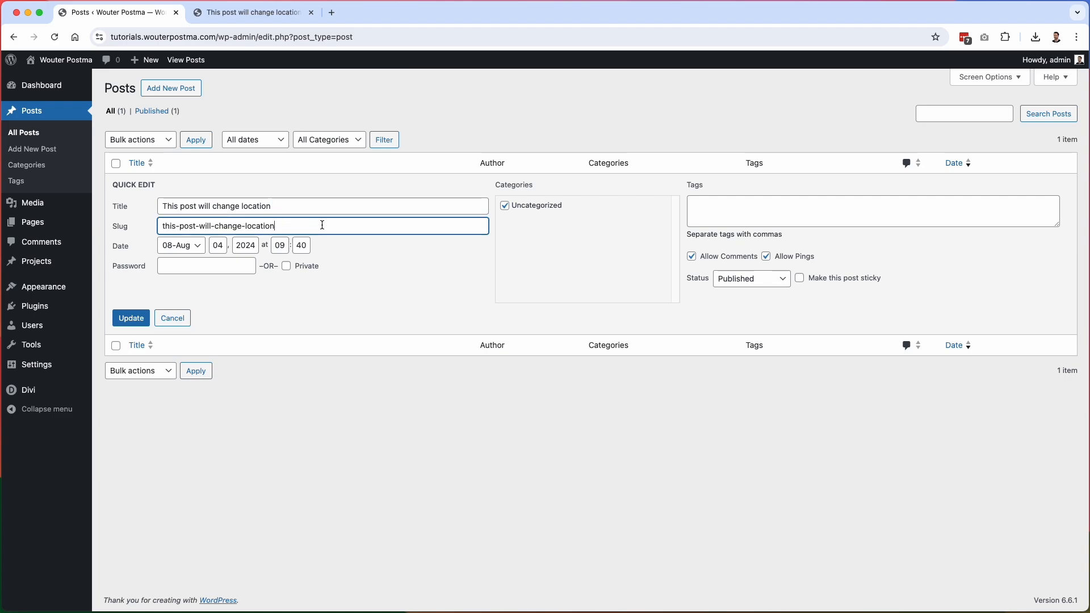
key("alt+shift+Left")
key("alt+shift+Left")
key("shift+Left")
key("alt+shift+Left")
key("shift+Left")
key("super+a")
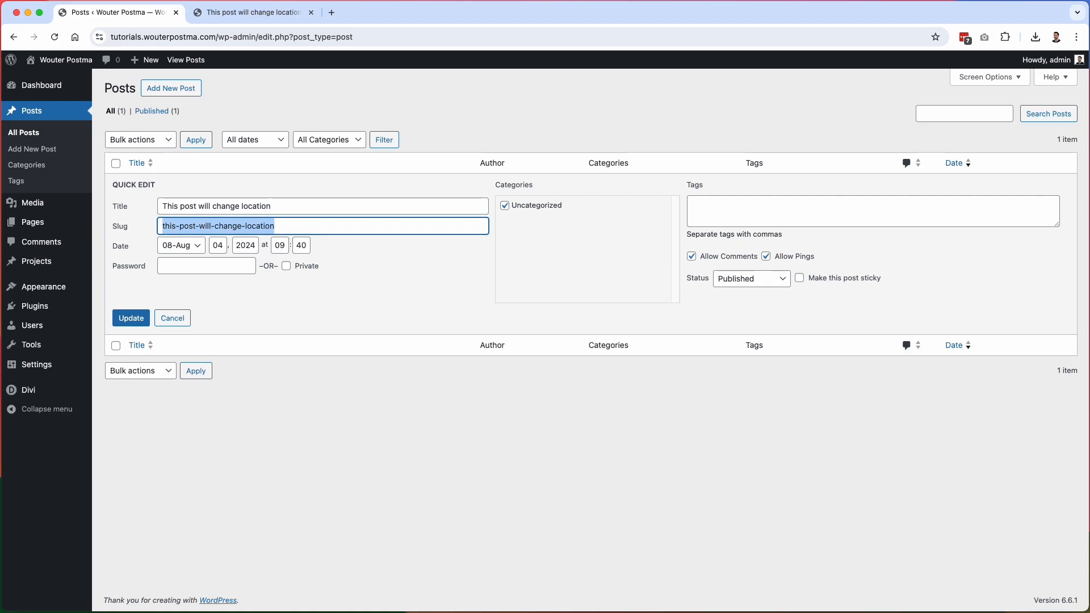
type("new-location-")
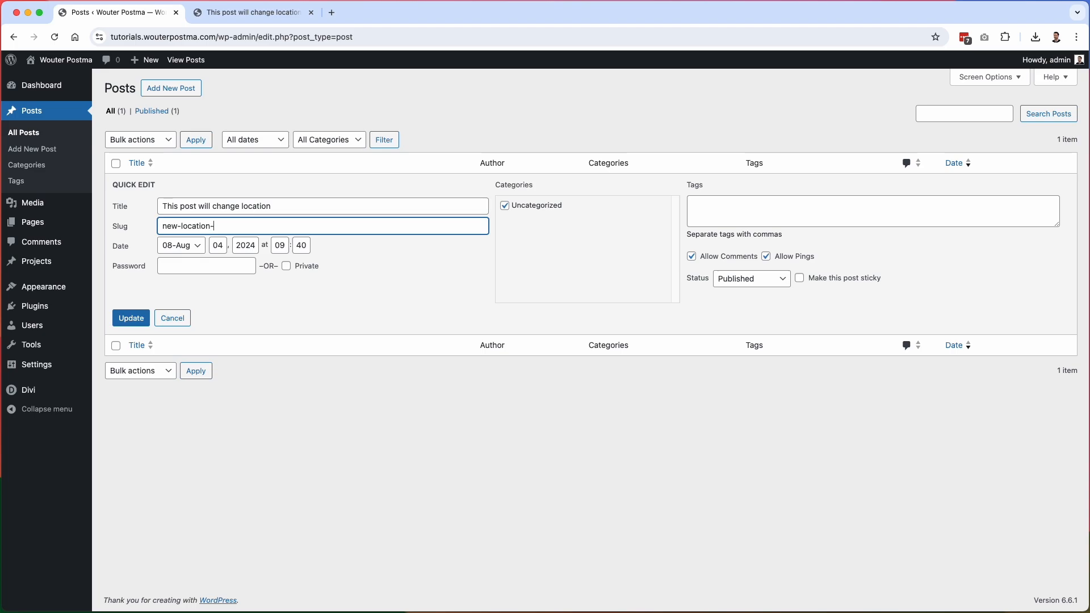
type("of-post")
left_click(123, 317)
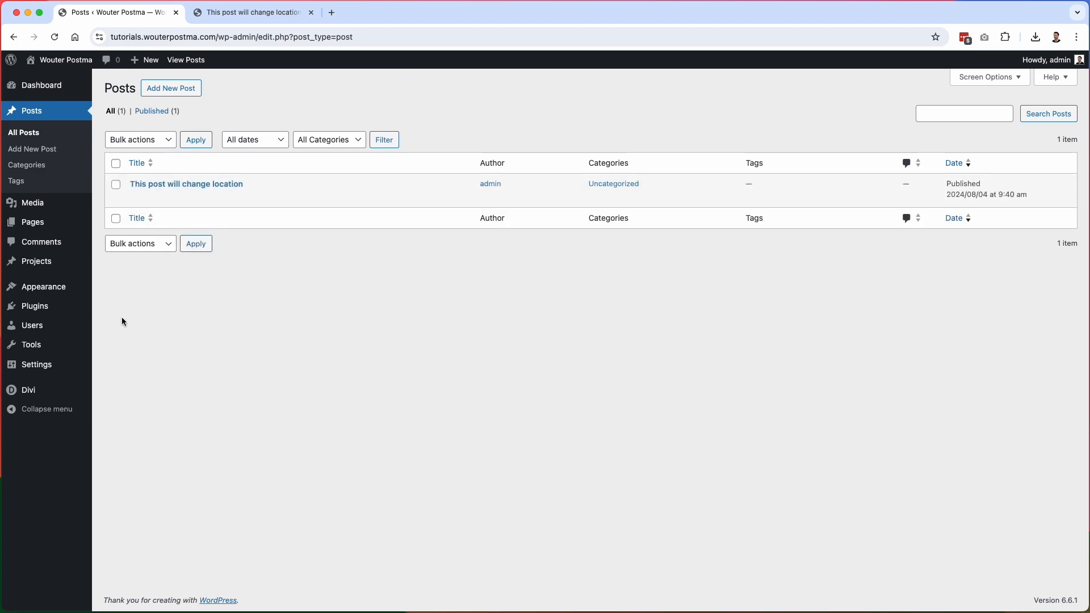
- View the post at its new address and reload its old /this-post-will-change-location/ address to test the redirect
left_click(223, 197)
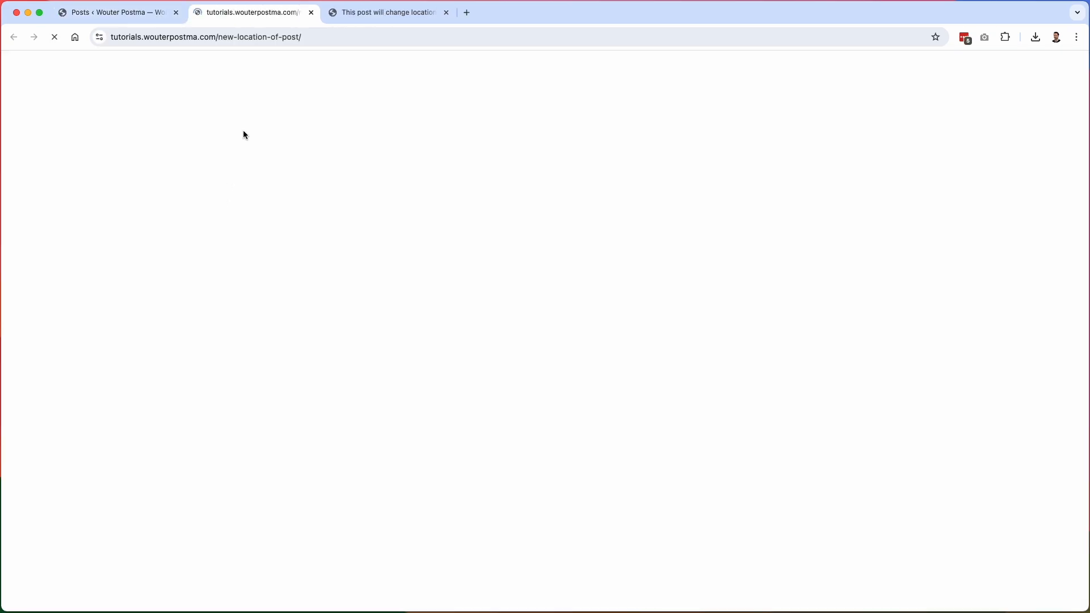
left_click_drag(229, 36, 319, 37)
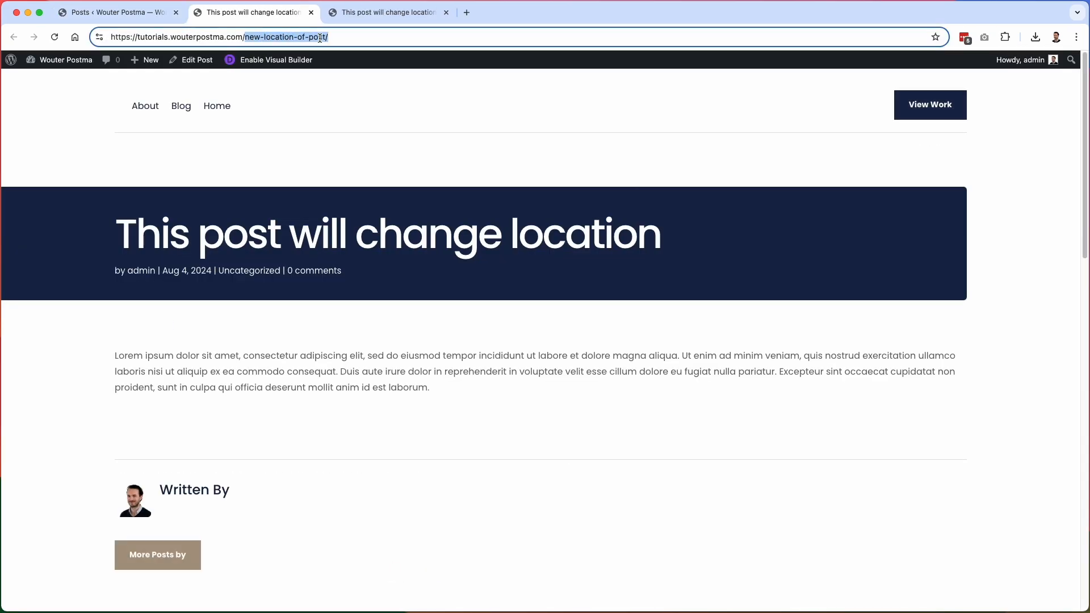
left_click(336, 100)
left_click(400, 13)
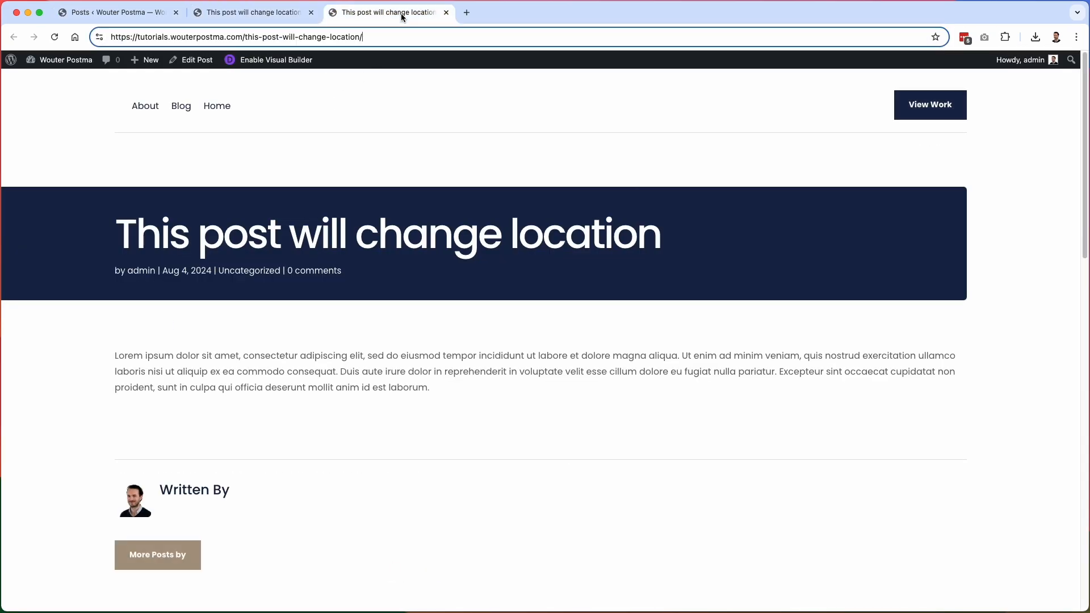
left_click(56, 36)
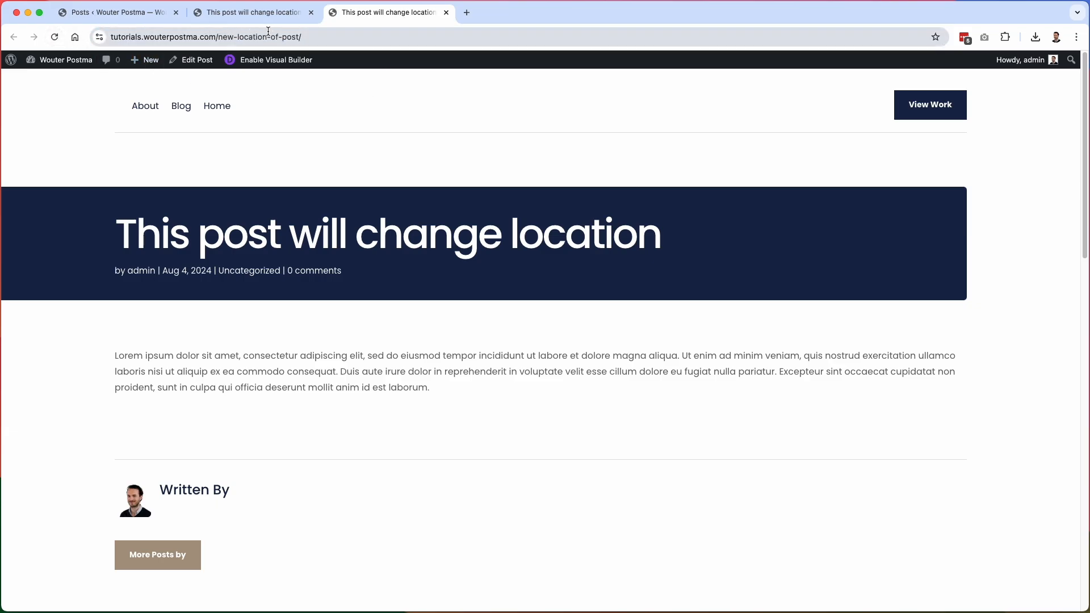
- Return to Redirection's redirects list and examine the entry from /this-post-will-change-location/ to /new-location-of-post/
left_click(98, 16)
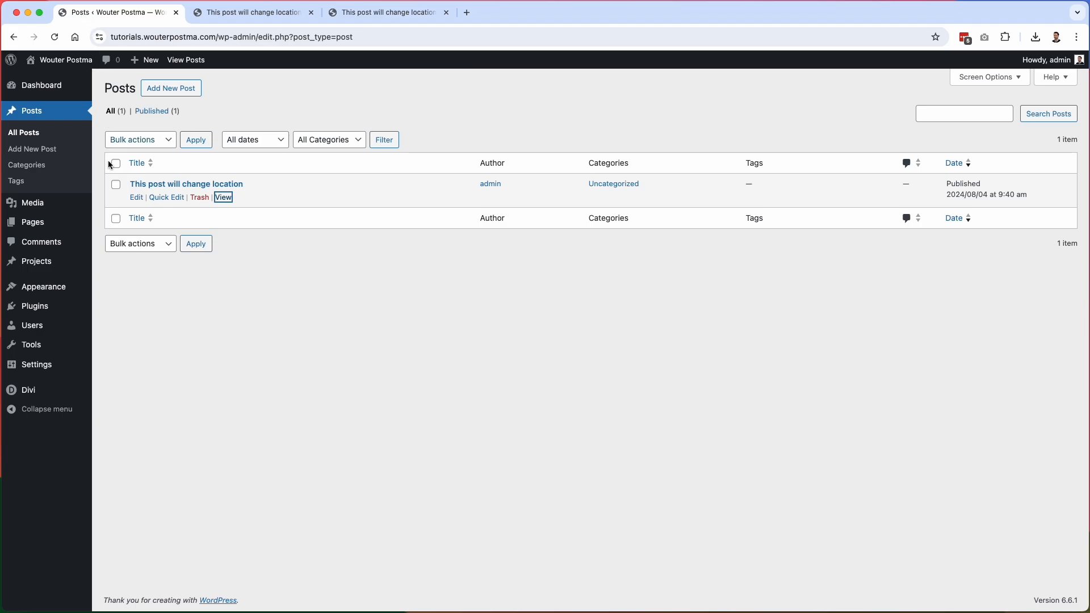
mouse_move(64, 344)
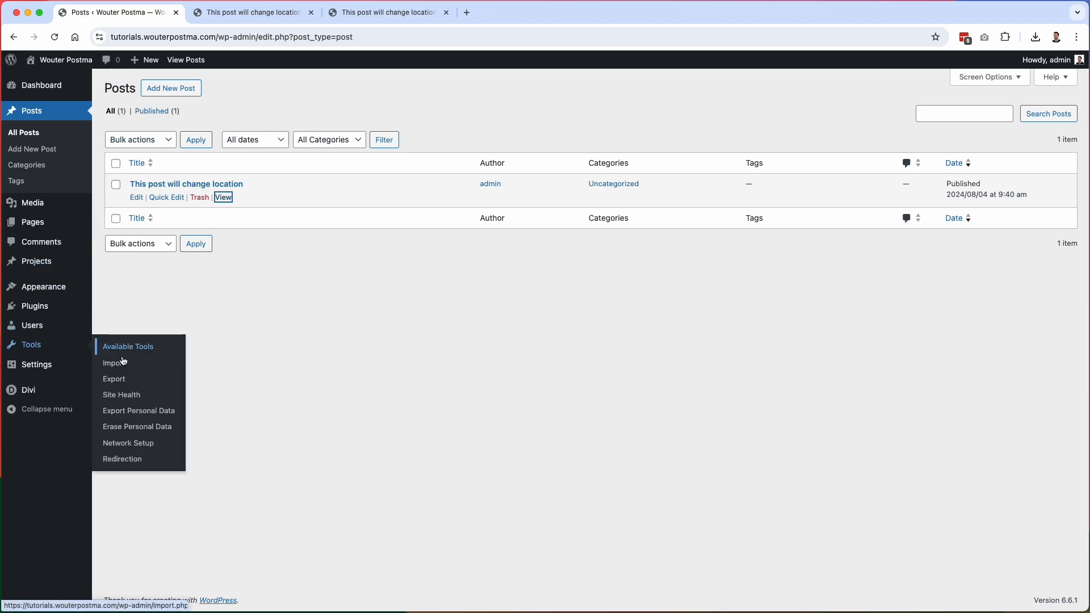
left_click(122, 458)
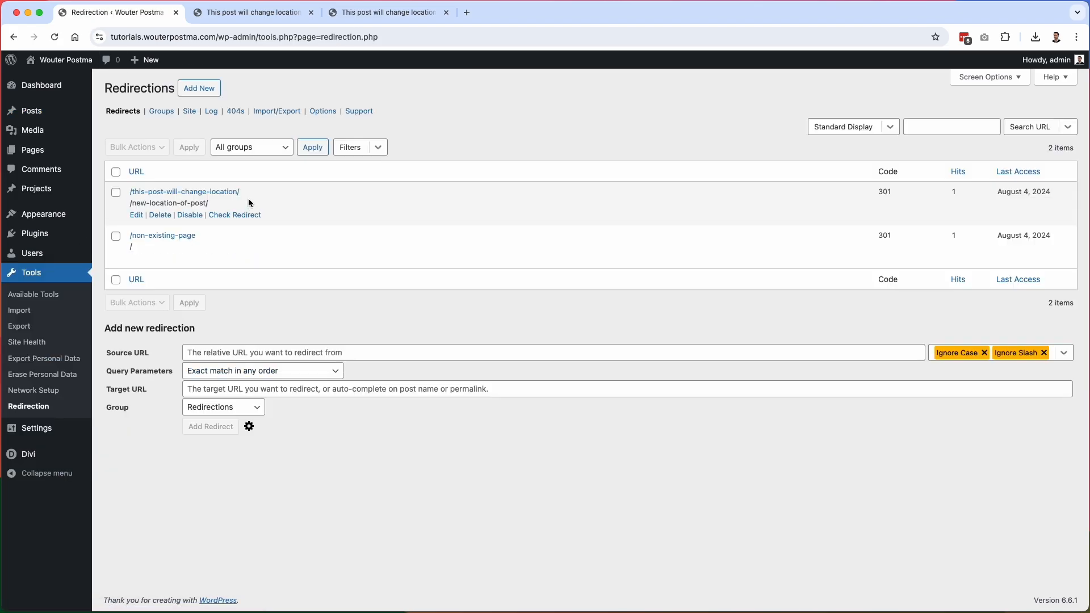
left_click_drag(100, 182, 245, 212)
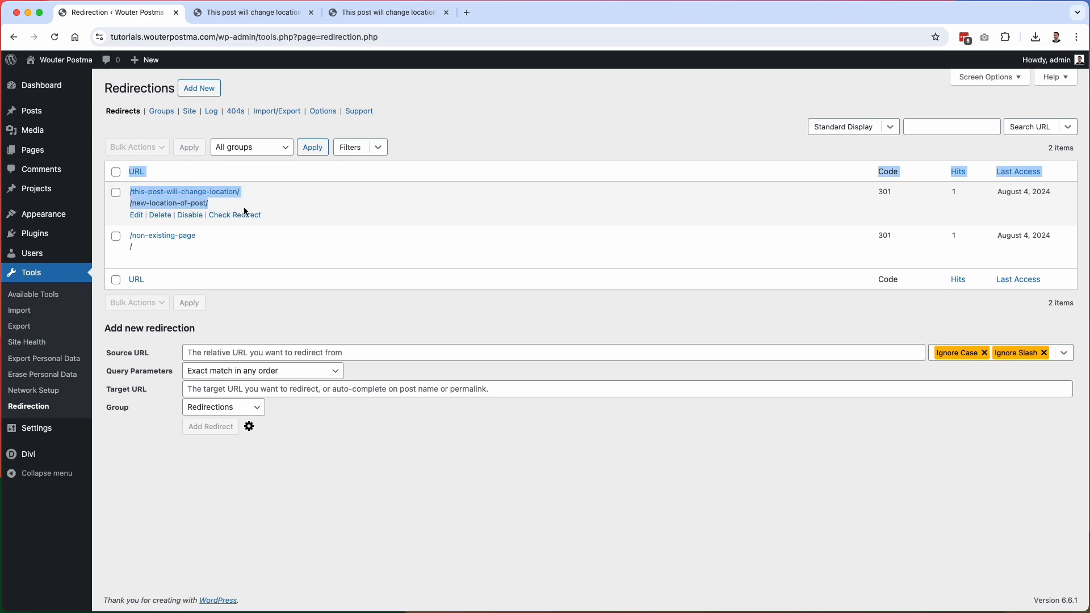
left_click(529, 147)
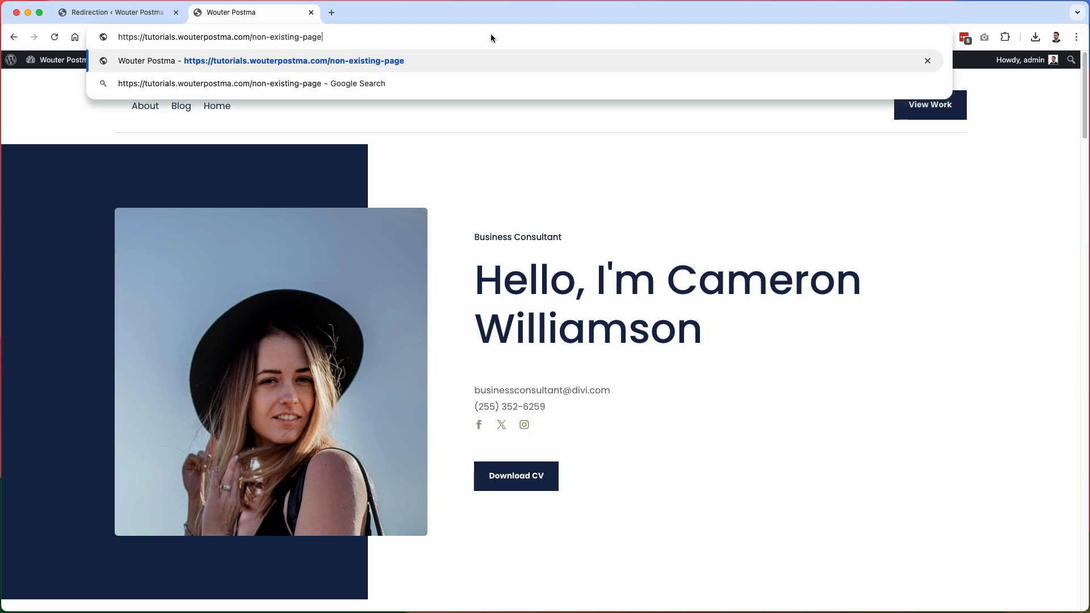
- Visit /non-existing-page/sub-page on the live site and look at Redirection's 404 log
type("/")
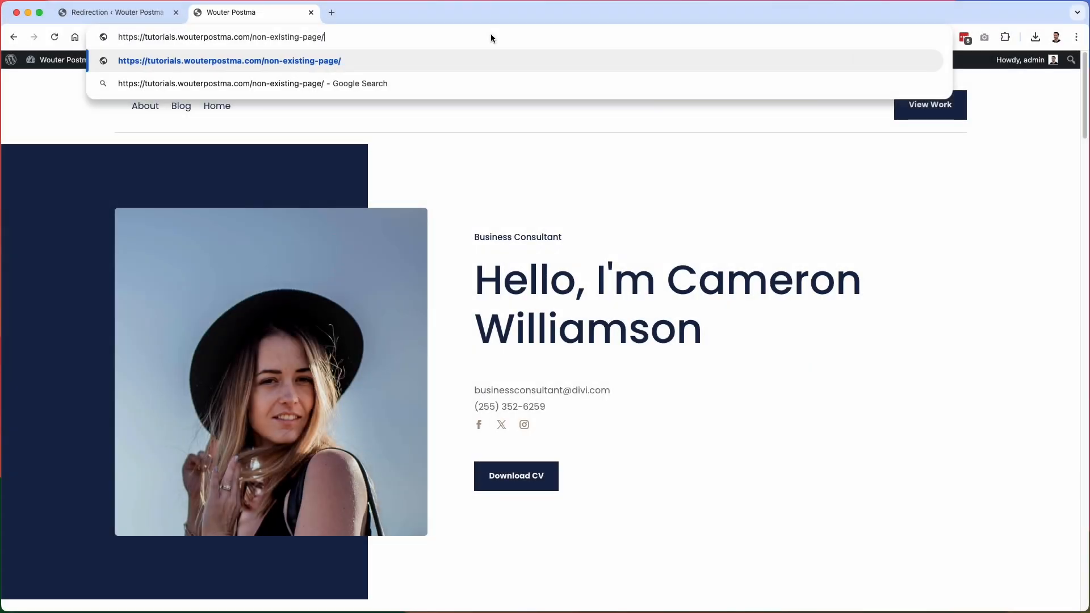
type("sub-page-")
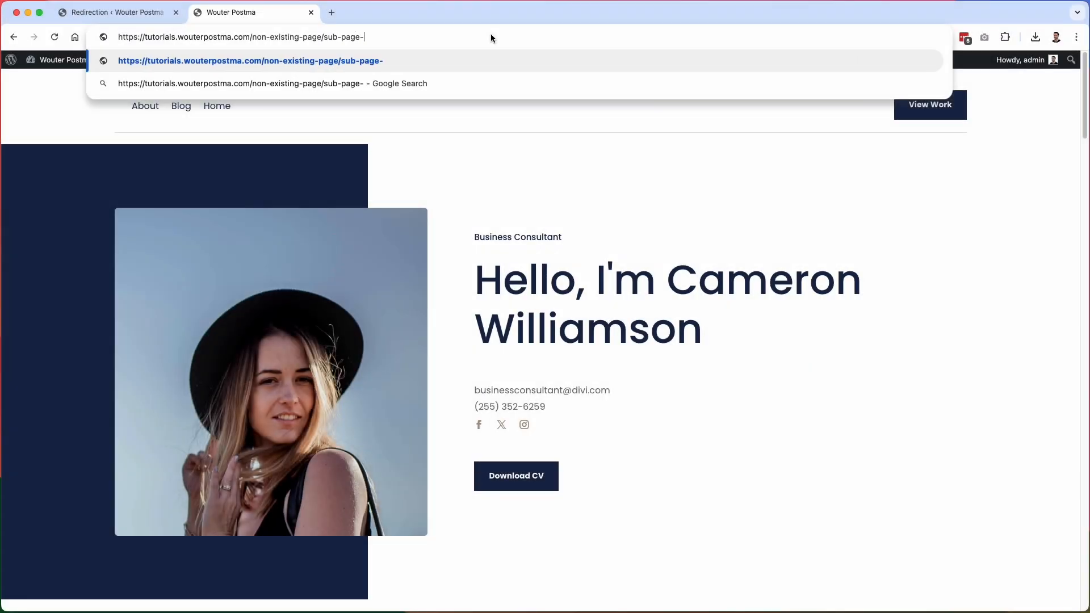
key("BackSpace")
key("Return")
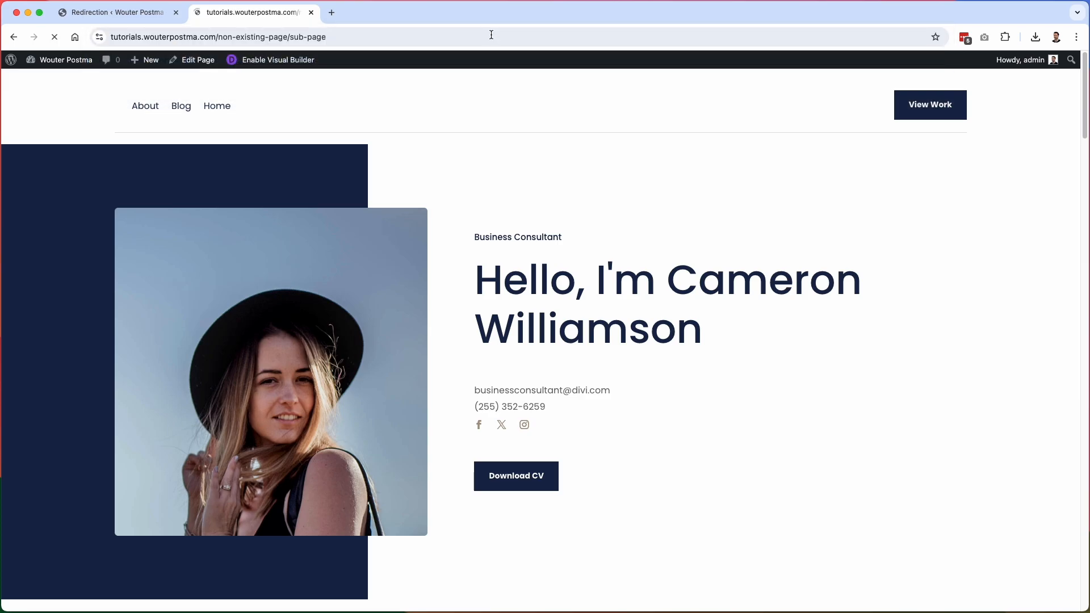
left_click(98, 15)
left_click(235, 111)
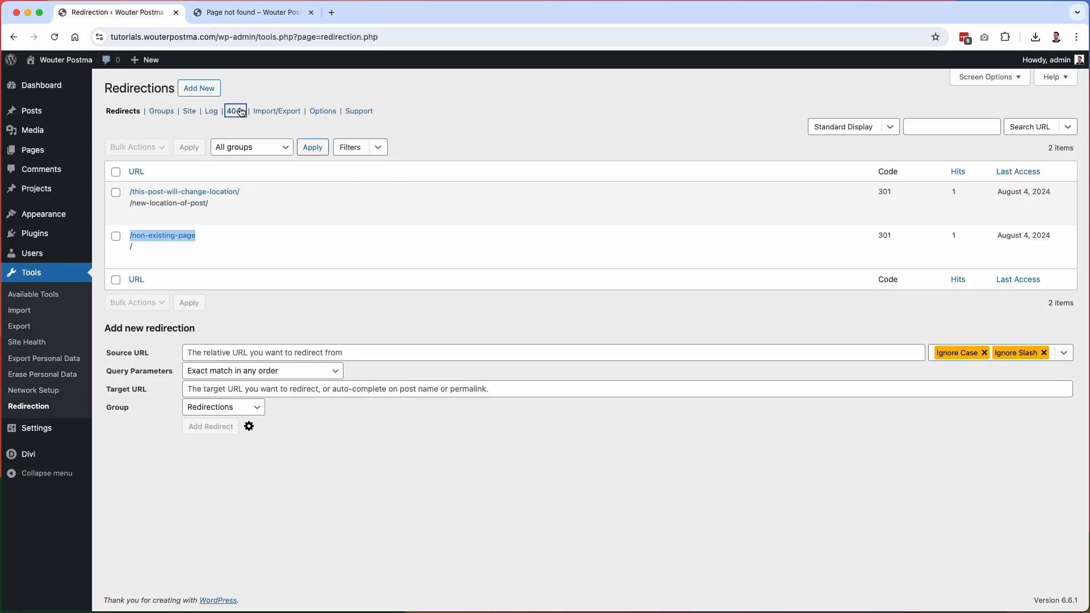
- Edit the /non-existing-page redirect with its advanced options shown and enable the Regex option for its source URL
left_click(125, 113)
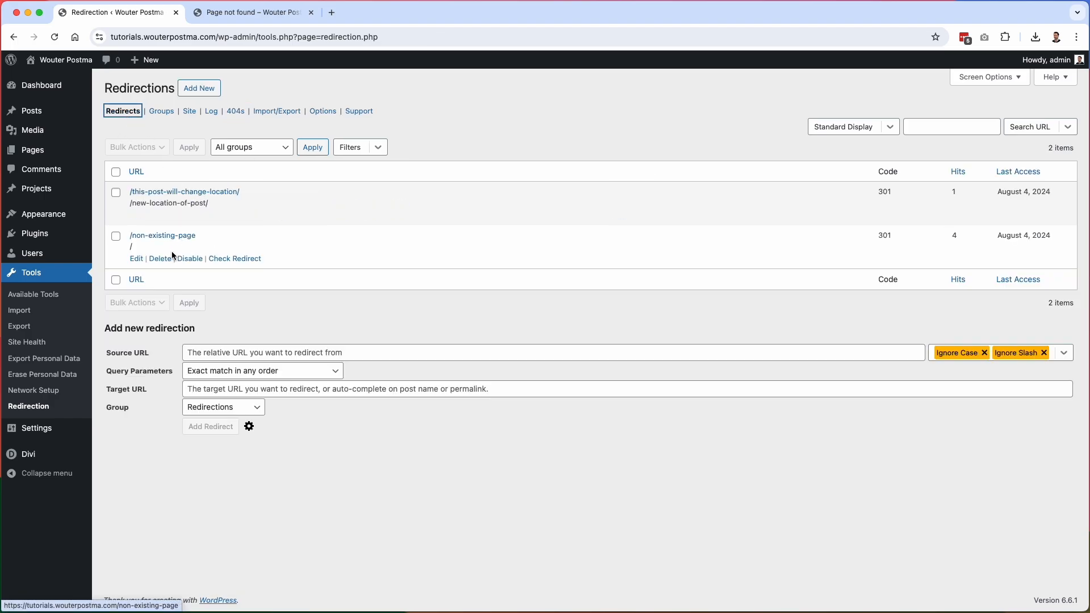
left_click(138, 259)
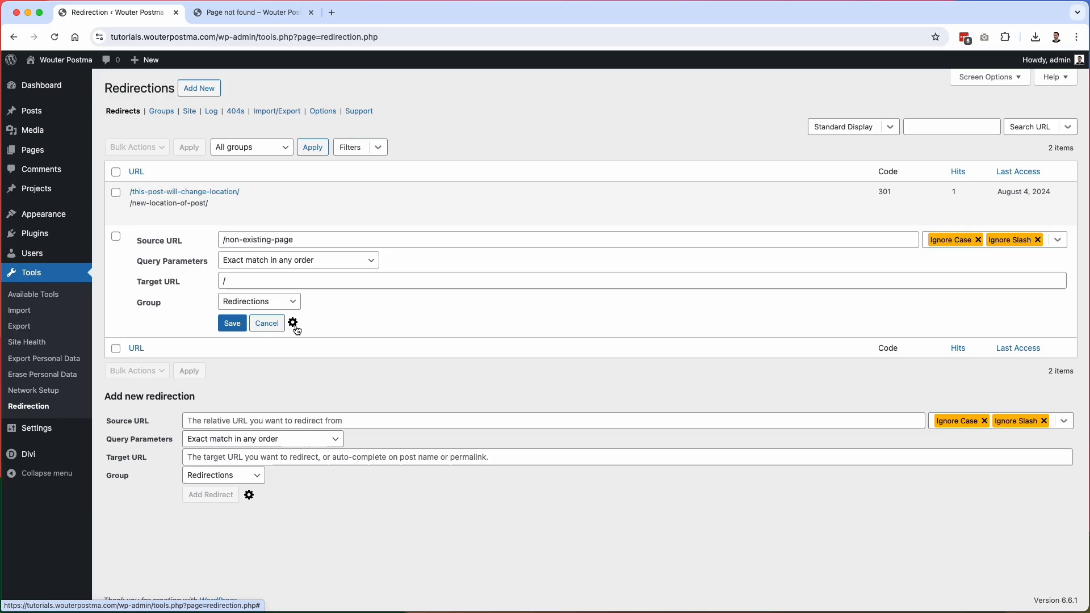
left_click(294, 323)
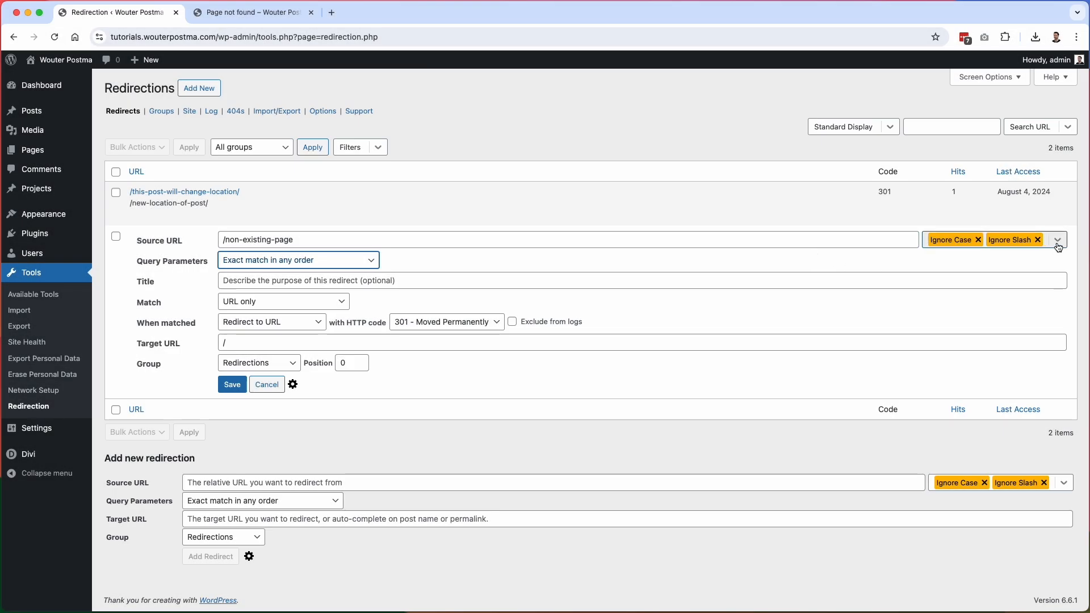
left_click(1057, 239)
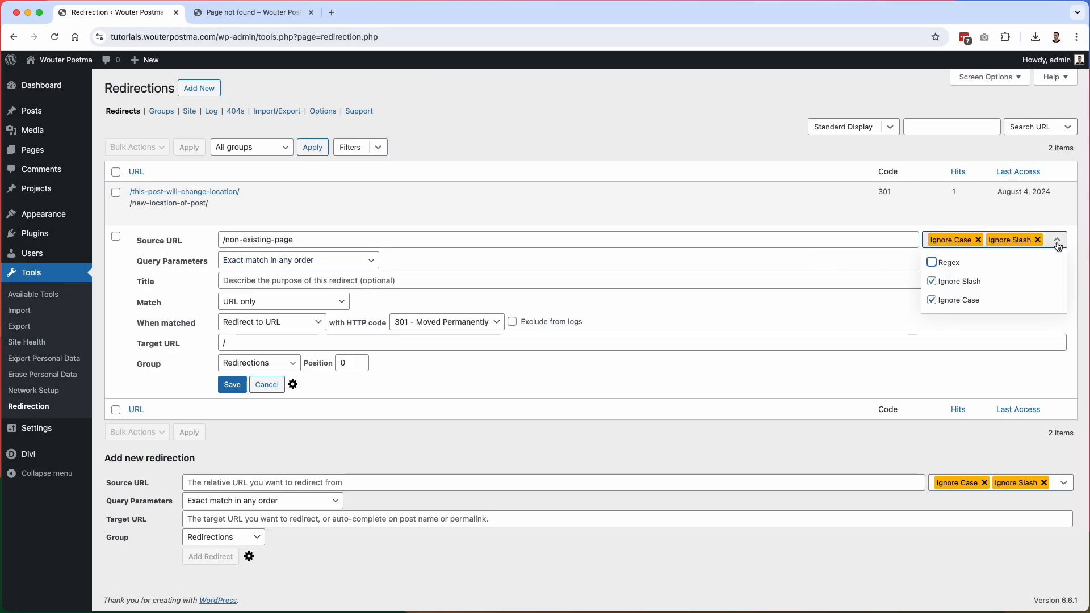
left_click(931, 262)
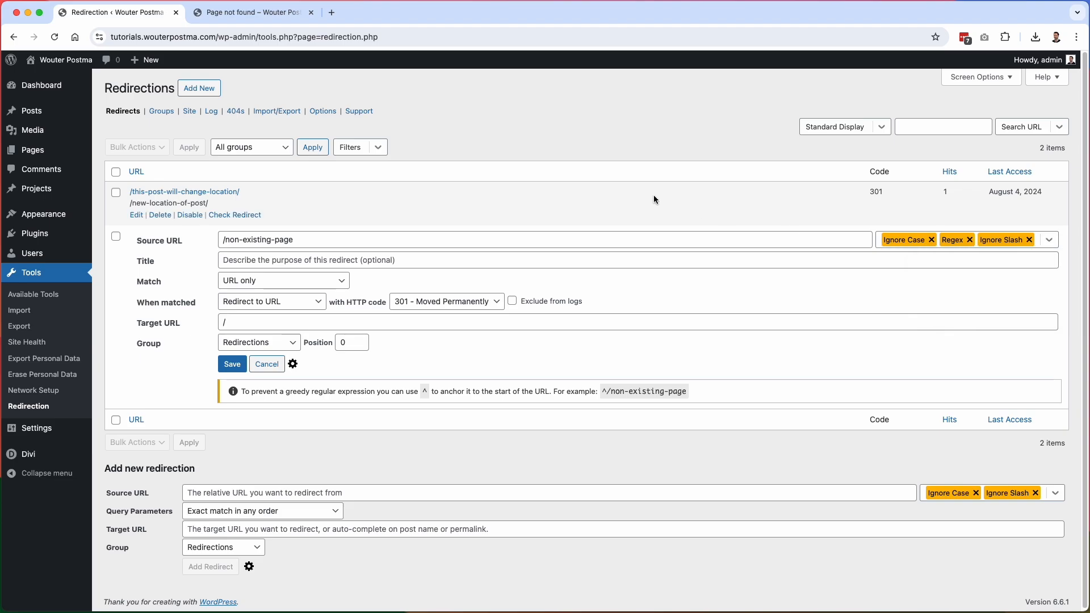
- Set the redirect's source URL to /non-existing-page(.*) and save it
left_click(576, 236)
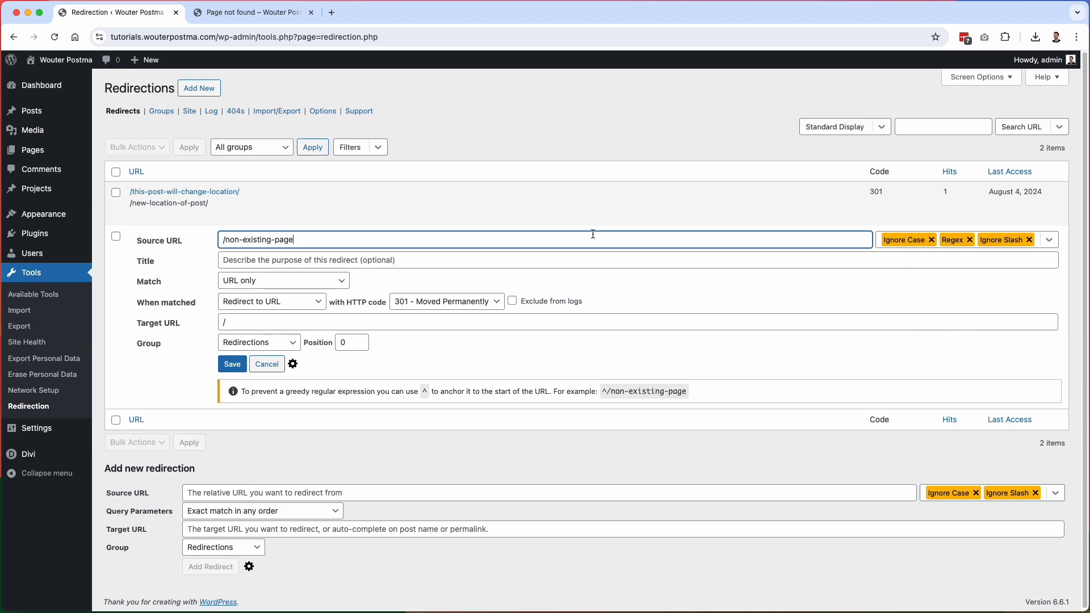
type("(*.)")
key("BackSpace")
type("*")
left_click(237, 366)
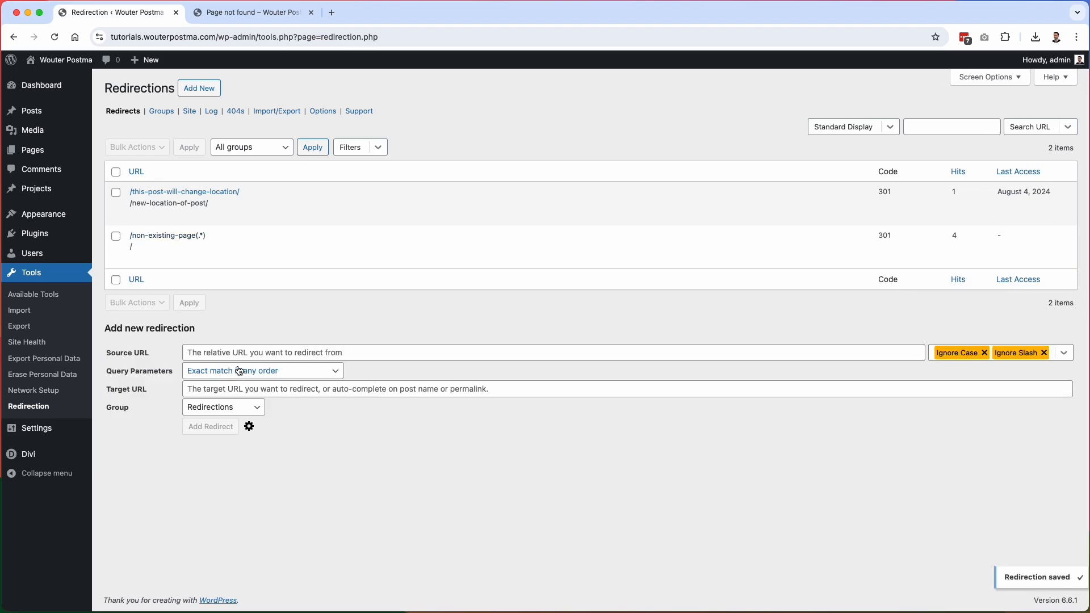
- Test the regex redirect by loading /non-existing-page/sub-page again in the other tab
left_click(261, 16)
left_click(275, 37)
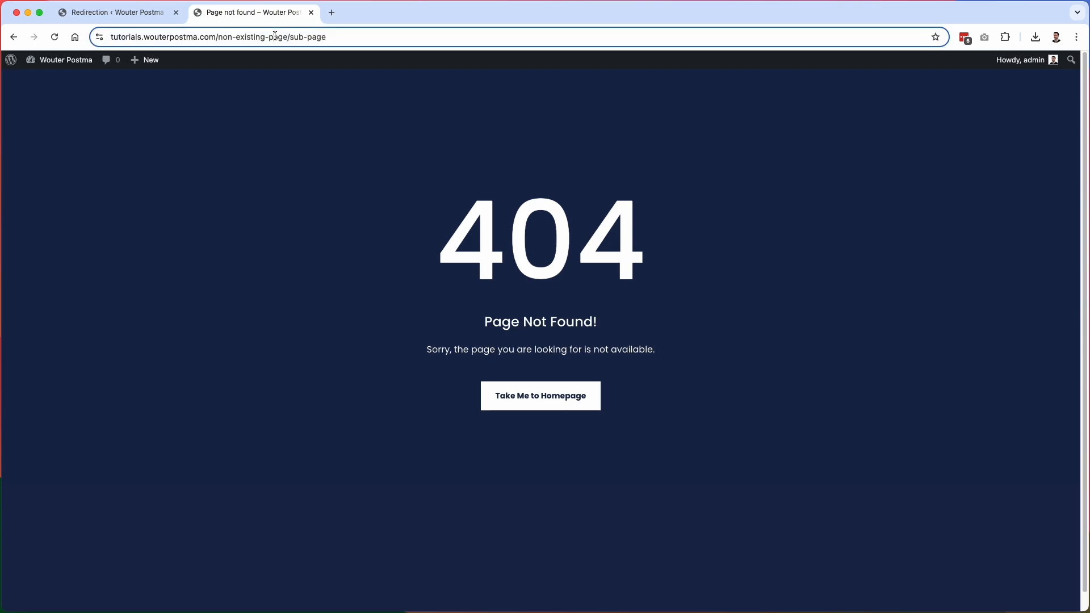
key("Return")
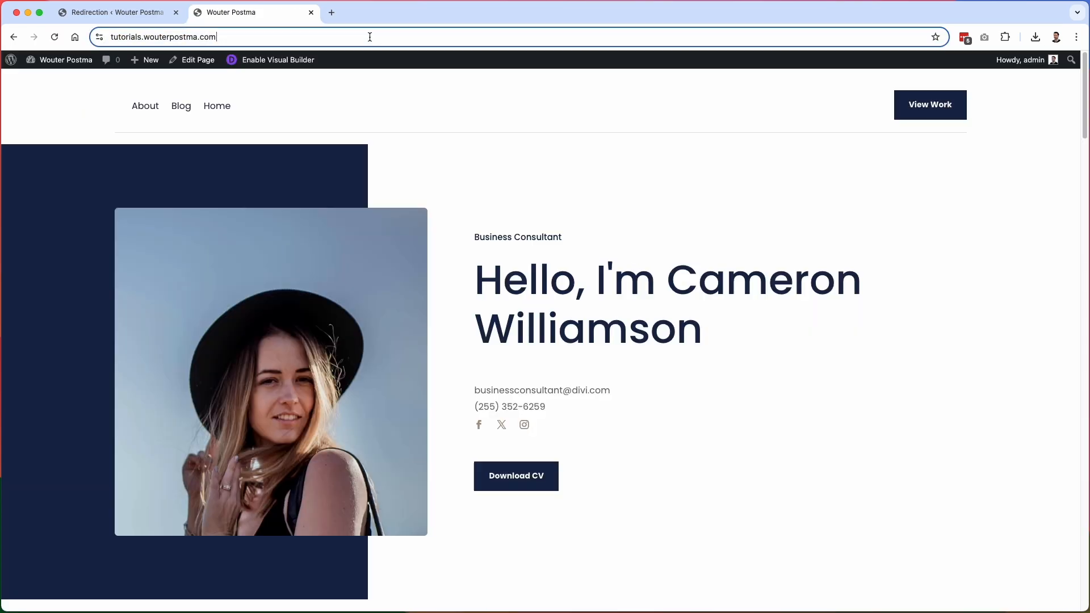
- Test the regex redirect with another subpath by visiting /non-existing-page/1234-whatever
left_click(369, 37)
type("//")
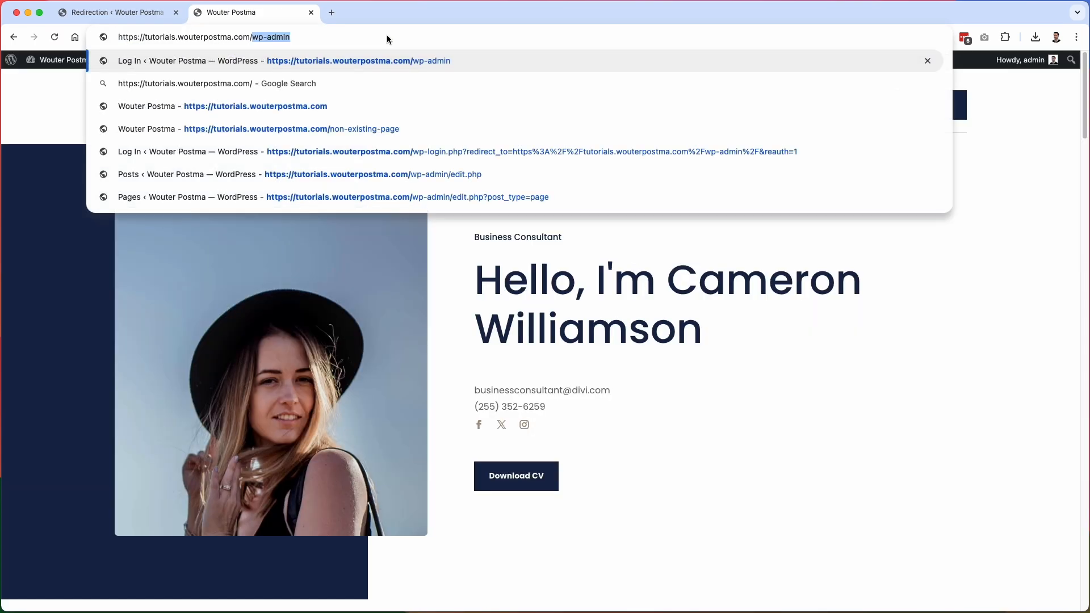
key("Down")
key("Down")
key("Down")
type("/1")
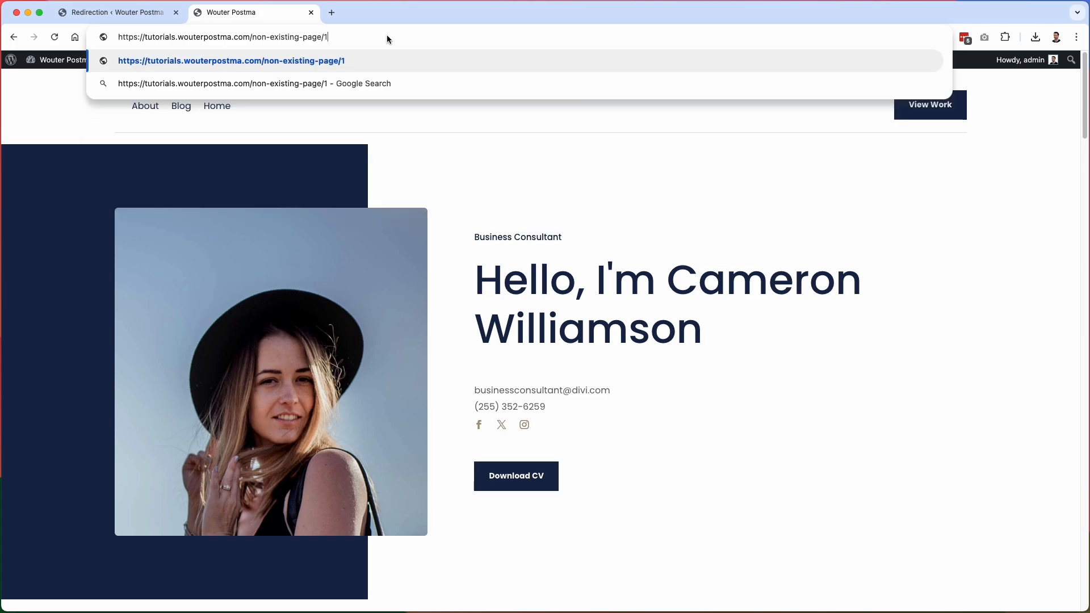
type("234-wha")
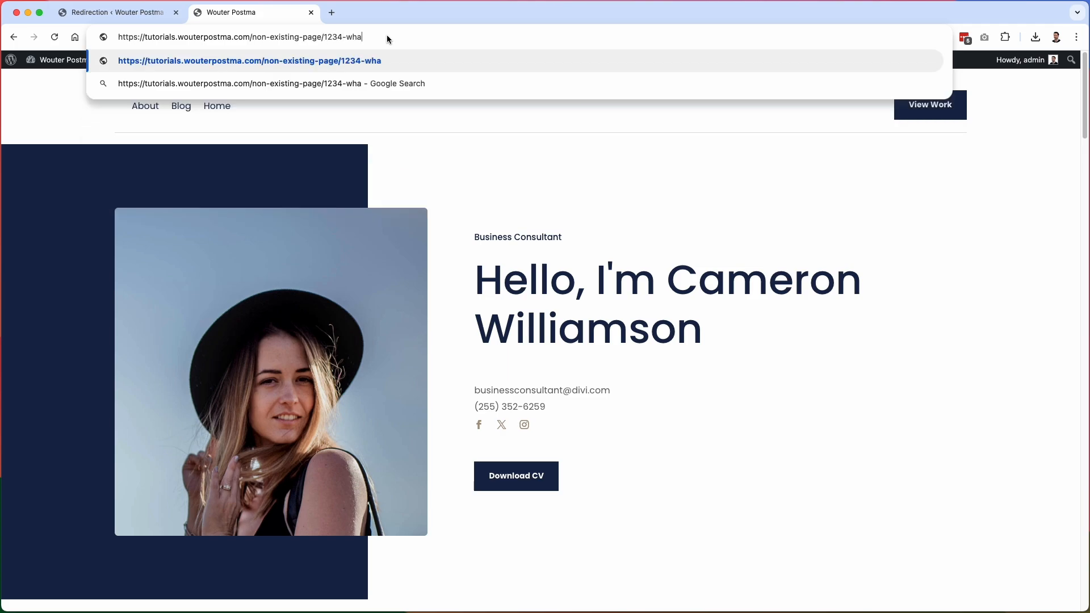
type("tever")
key("Return")
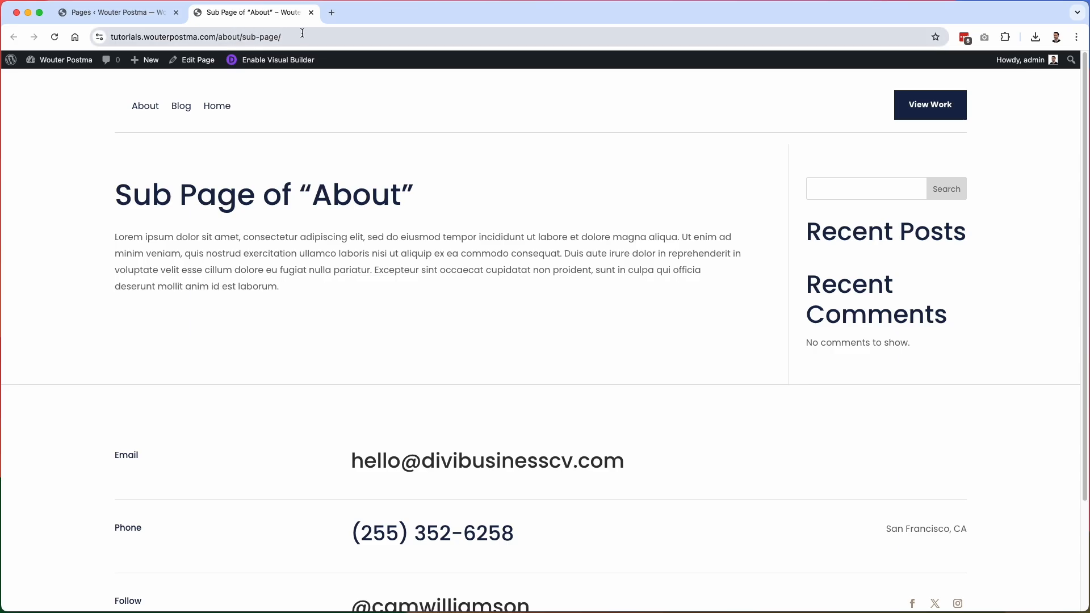
- Change the About page's slug to about-me with Quick Edit and update the page
left_click(225, 38)
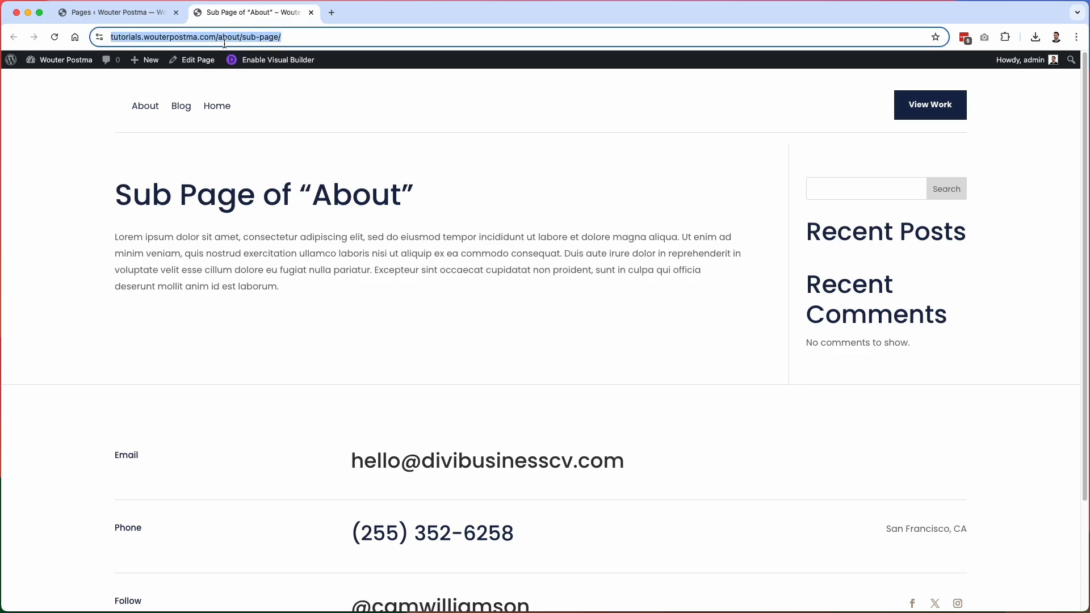
left_click_drag(224, 44, 215, 42)
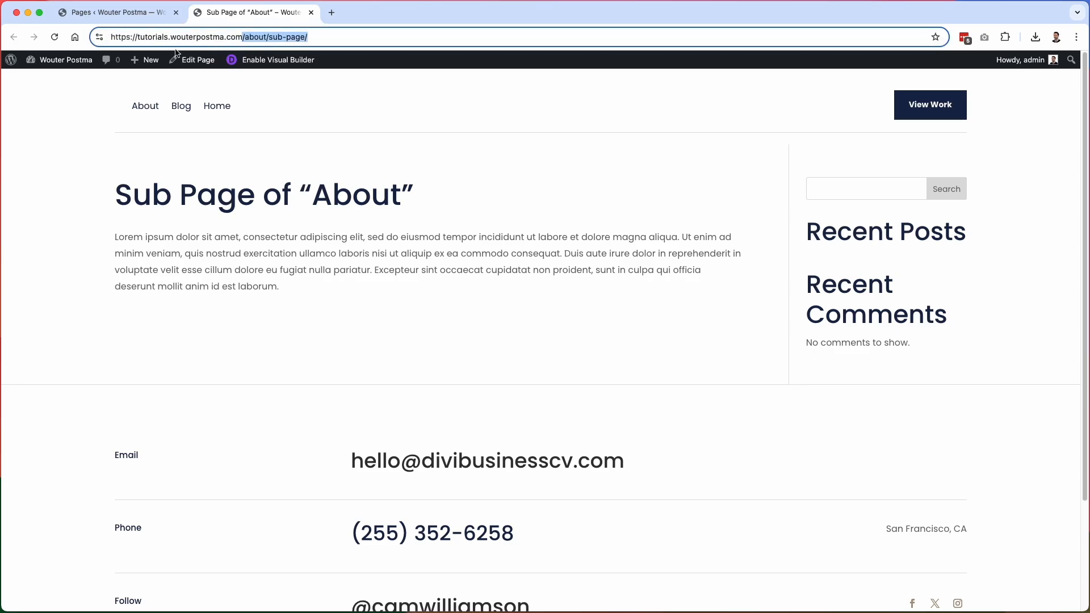
left_click(117, 14)
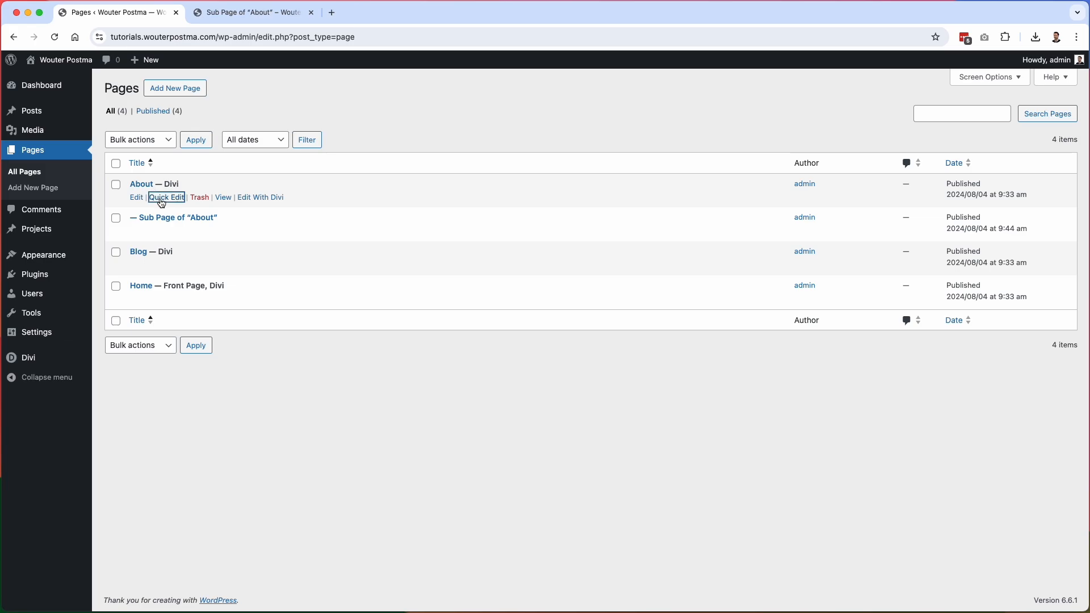
left_click(166, 198)
left_click(215, 224)
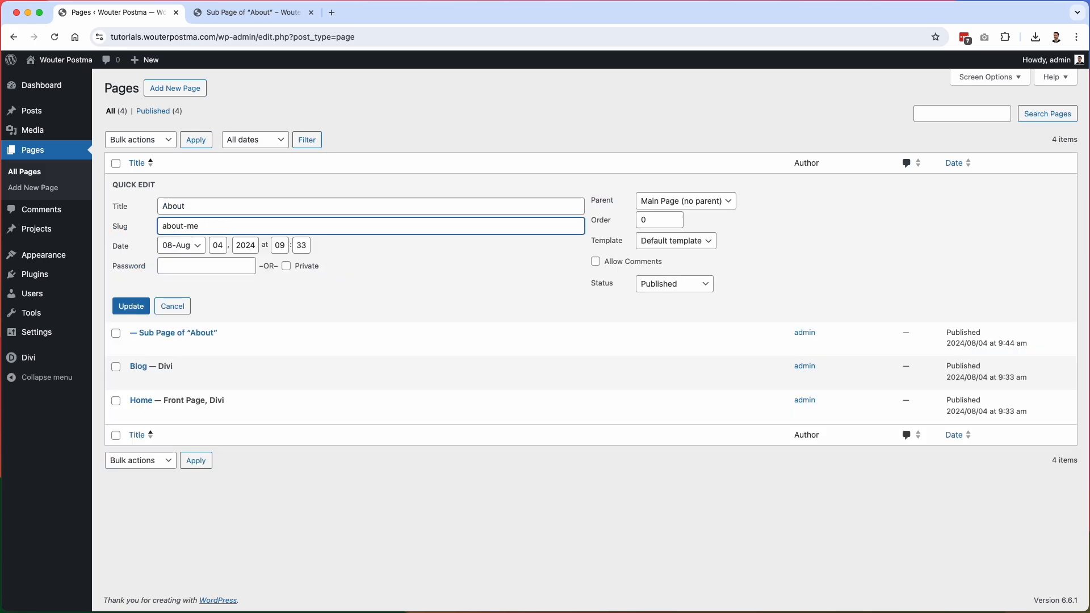
left_click(141, 307)
- Load the sub page of About at its new address, /about-me/sub-page/, in the other tab
left_click(263, 14)
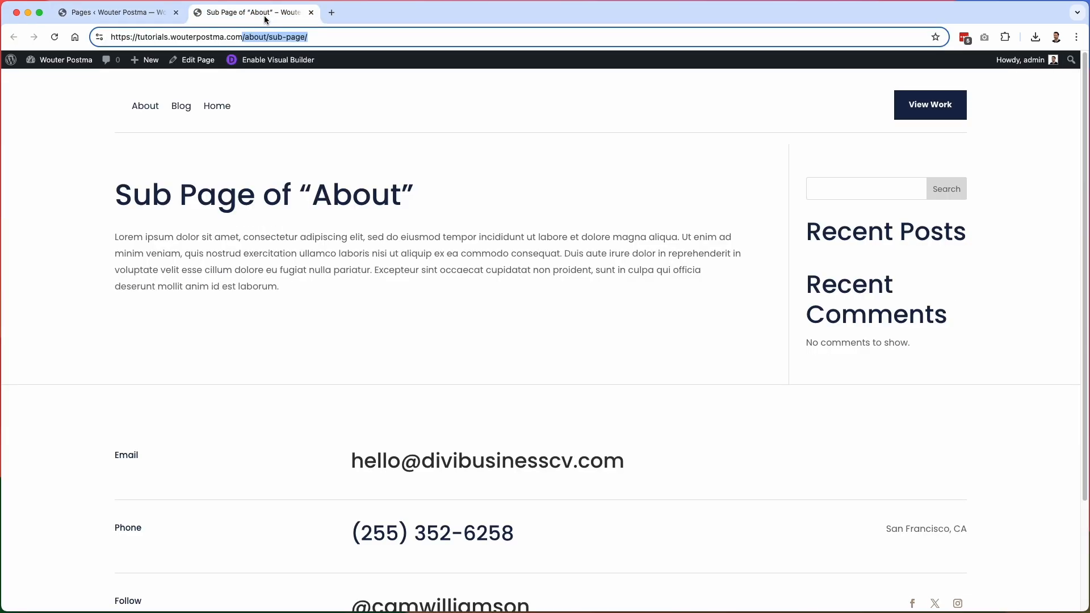
double_click(254, 37)
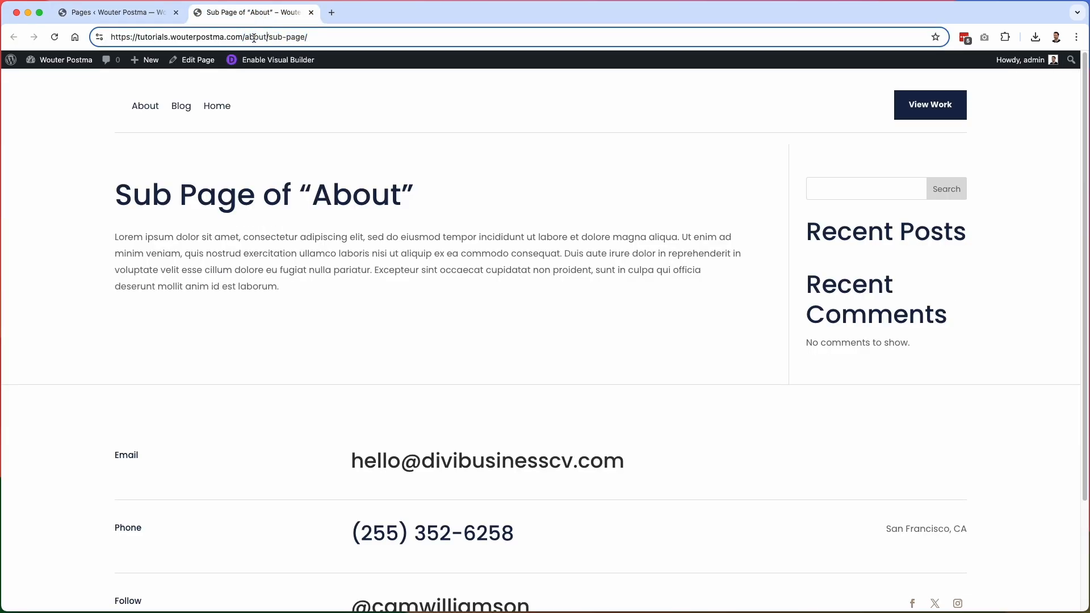
type("about-me")
key("Return")
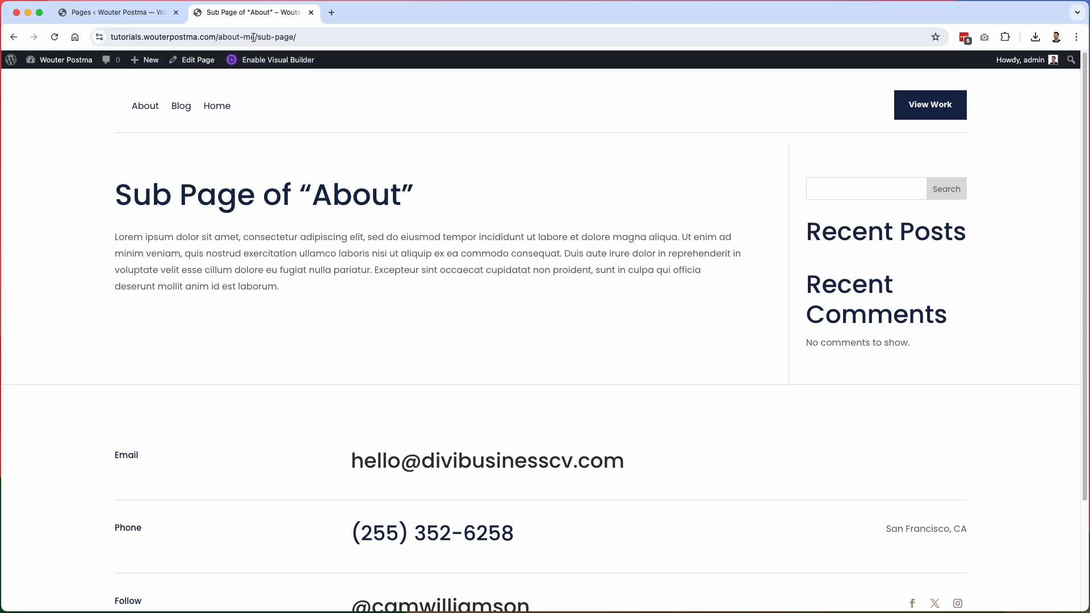
- Open the Redirection plugin's redirect list in the admin tab to check the entry for the About page
left_click(140, 18)
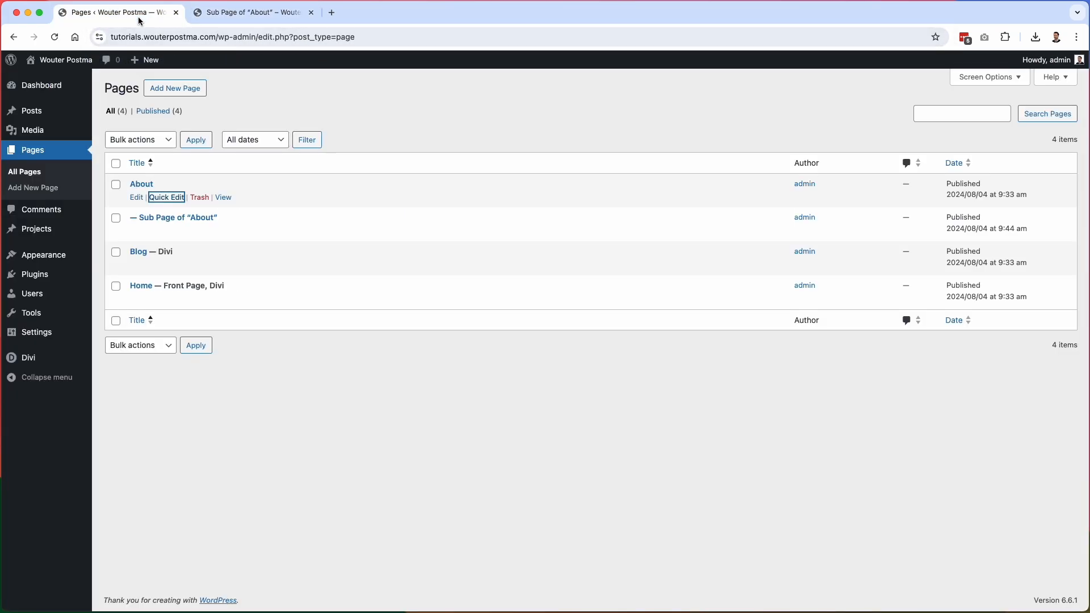
mouse_move(65, 313)
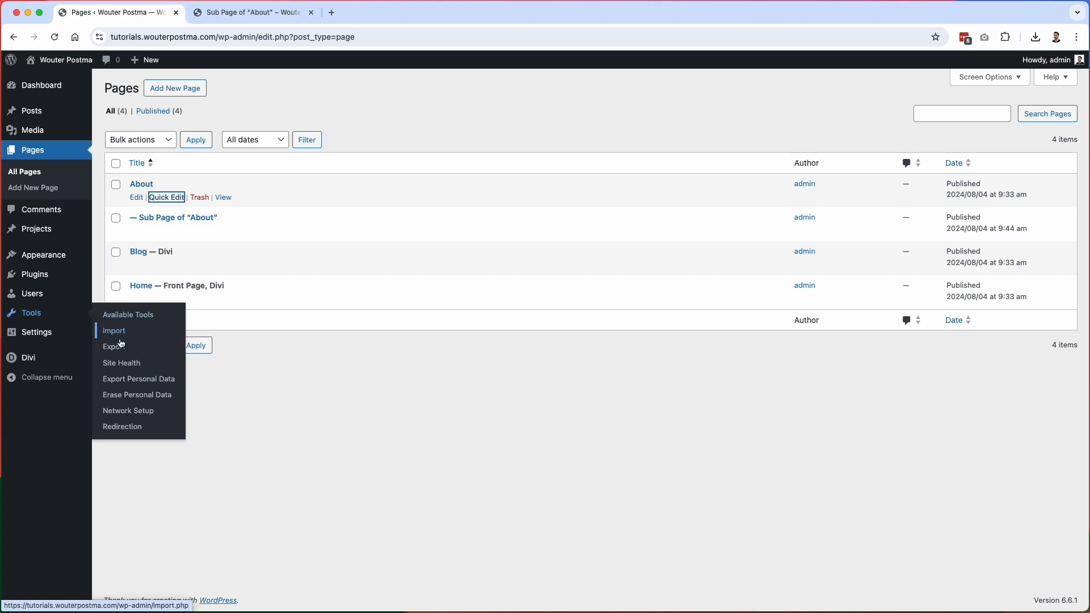
left_click(124, 428)
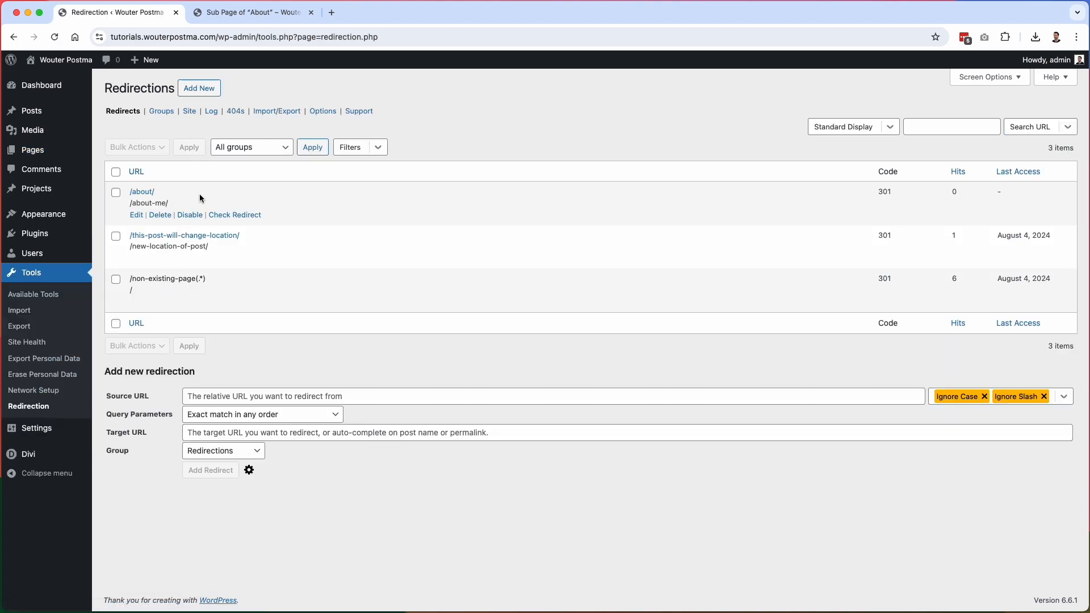
- Test the sub page's old address on the live site by loading /about/sub-page/
left_click(253, 12)
double_click(276, 37)
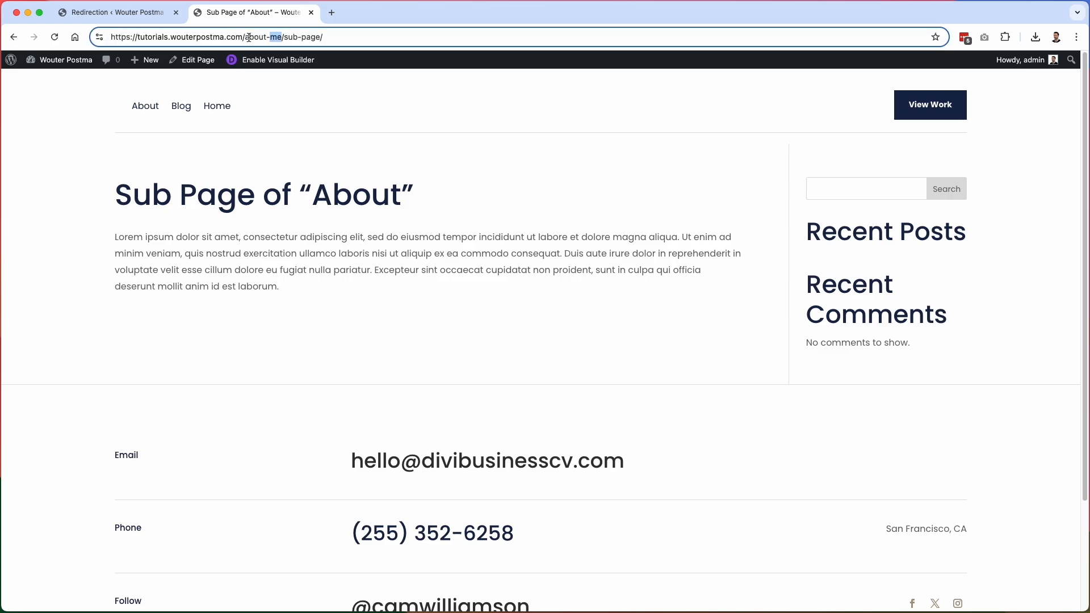
key("BackSpace")
key("BackSpace")
key("Return")
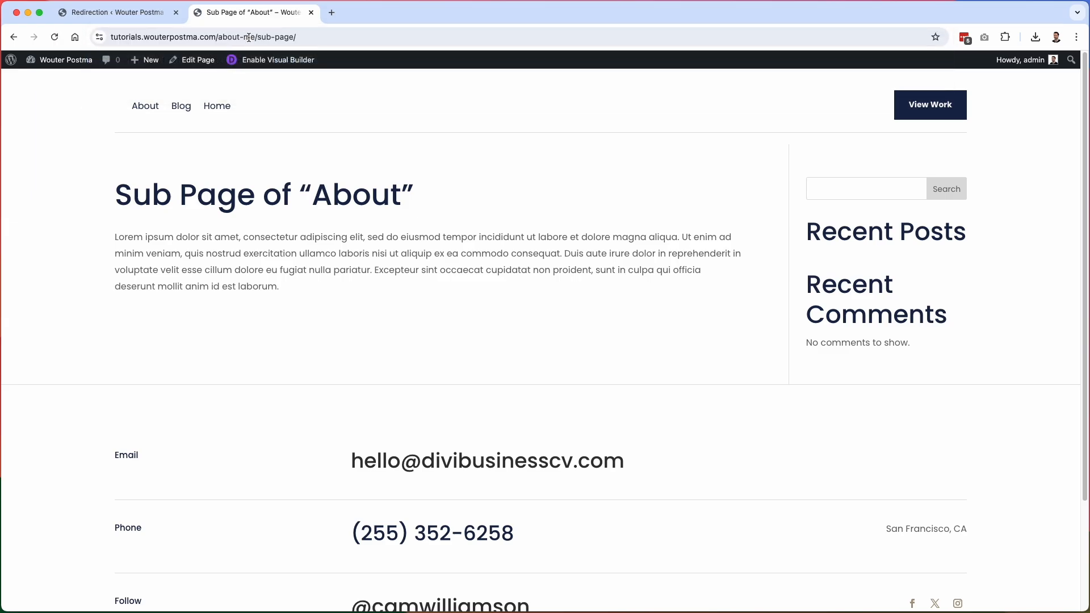
- Start a new redirect on the Redirections page with /about/(.*) as its source URL
key("ctrl+shift+Tab")
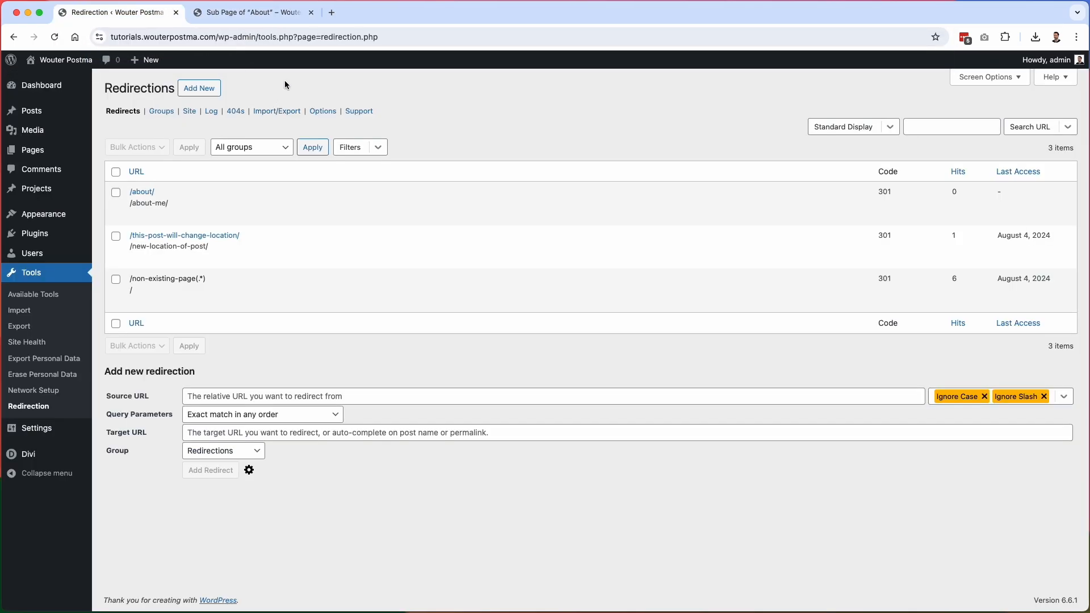
left_click(212, 91)
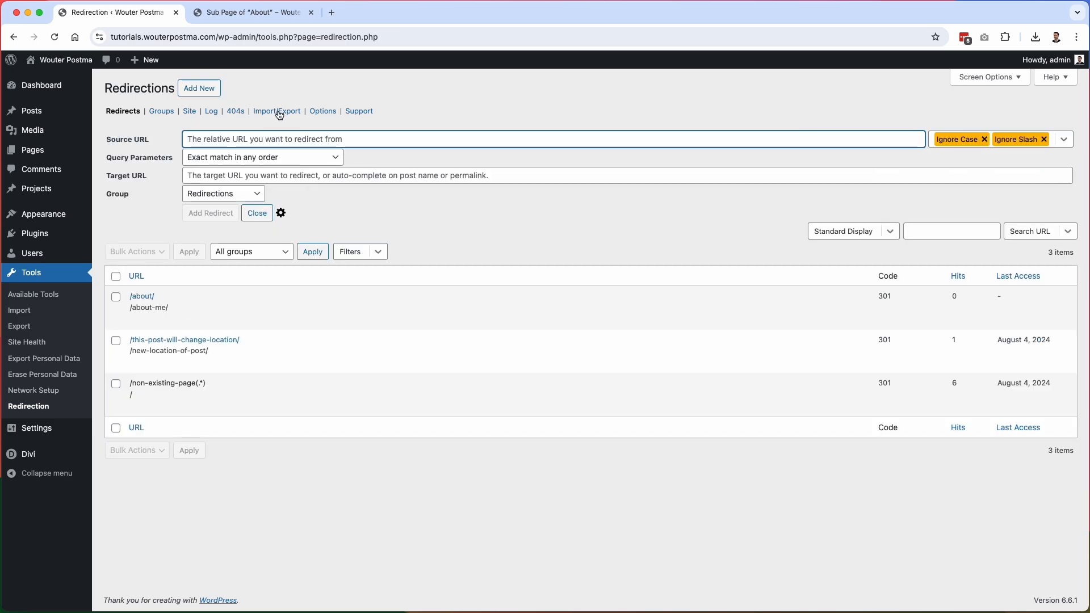
type("/about")
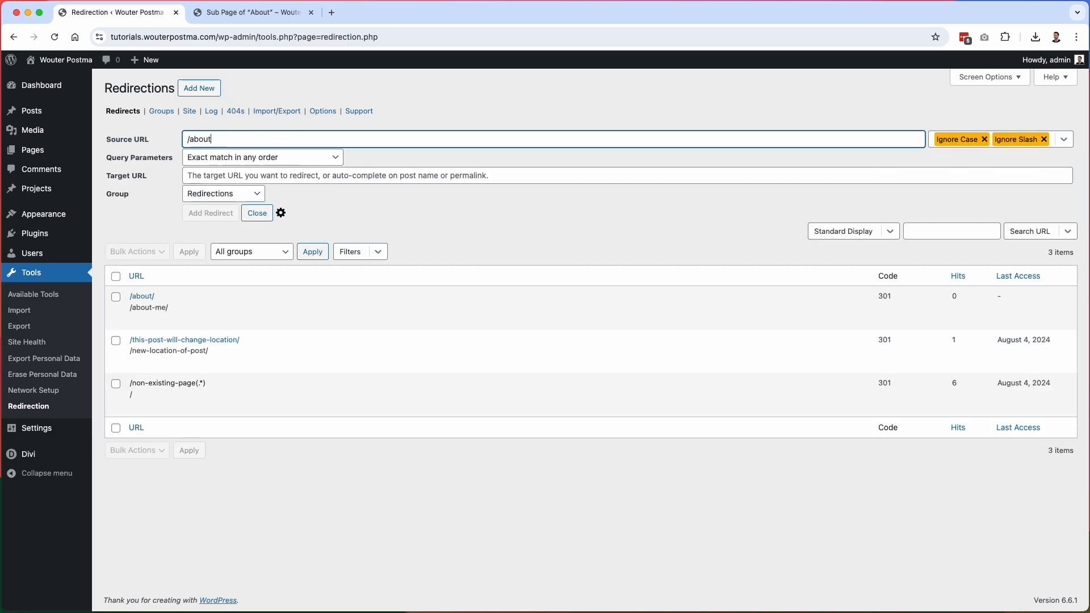
type("/")
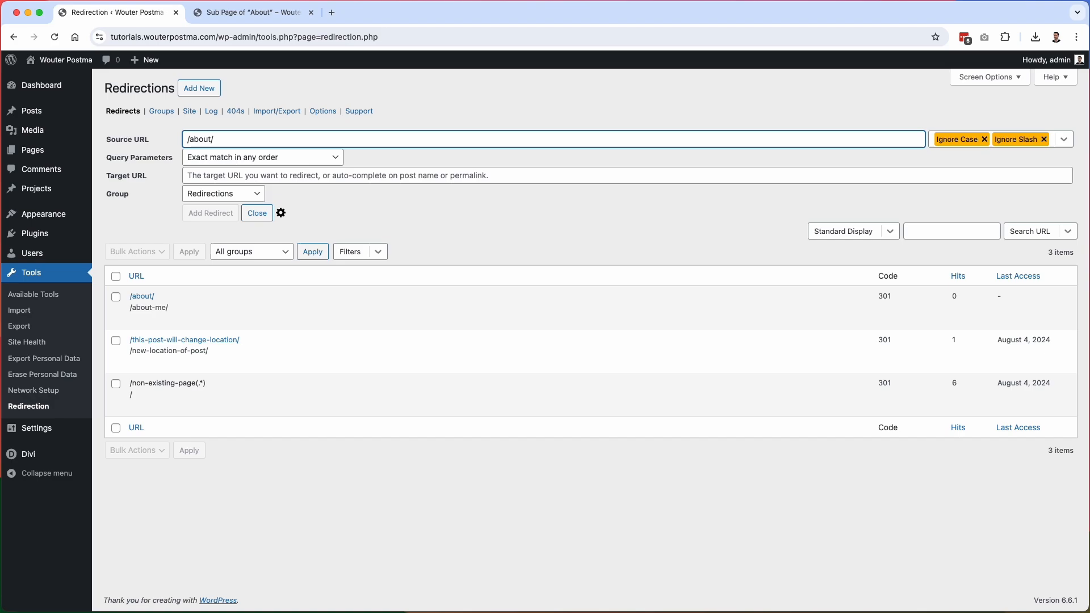
type("(.*")
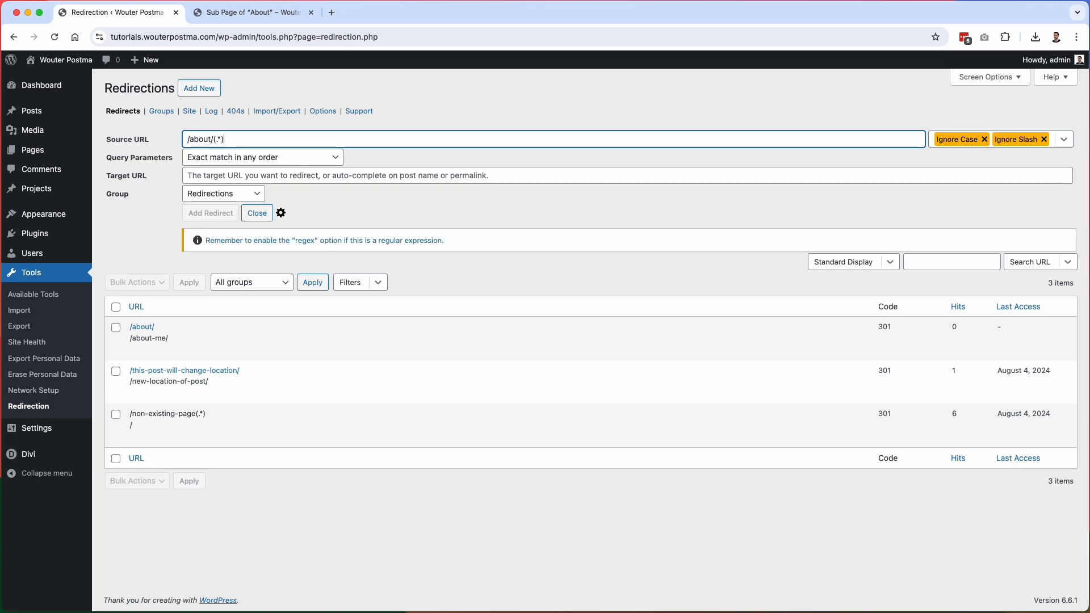
- Copy the source pattern into the new redirect's target URL and change it to /about-me/$1
key("super+a")
key("super+c")
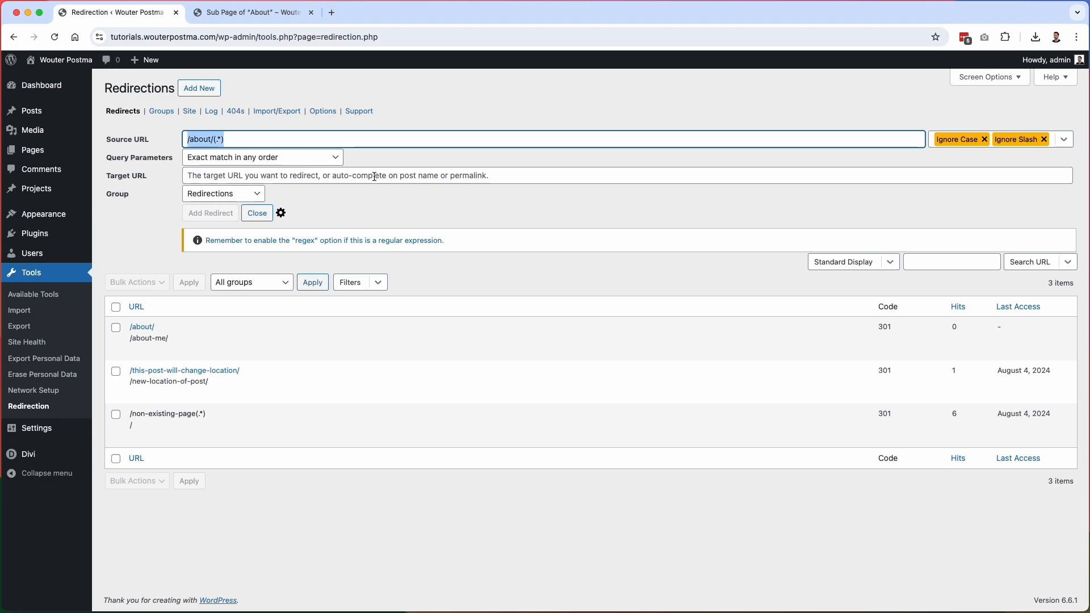
left_click(375, 176)
key("super+v")
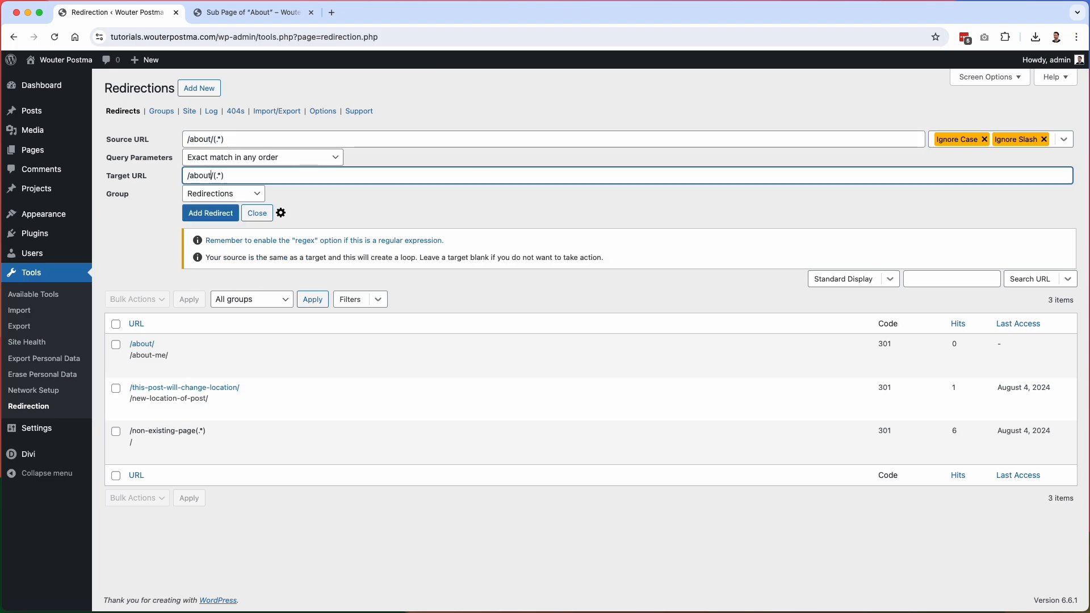
type("-me")
key("Right")
key("super+shift+Right")
type("$")
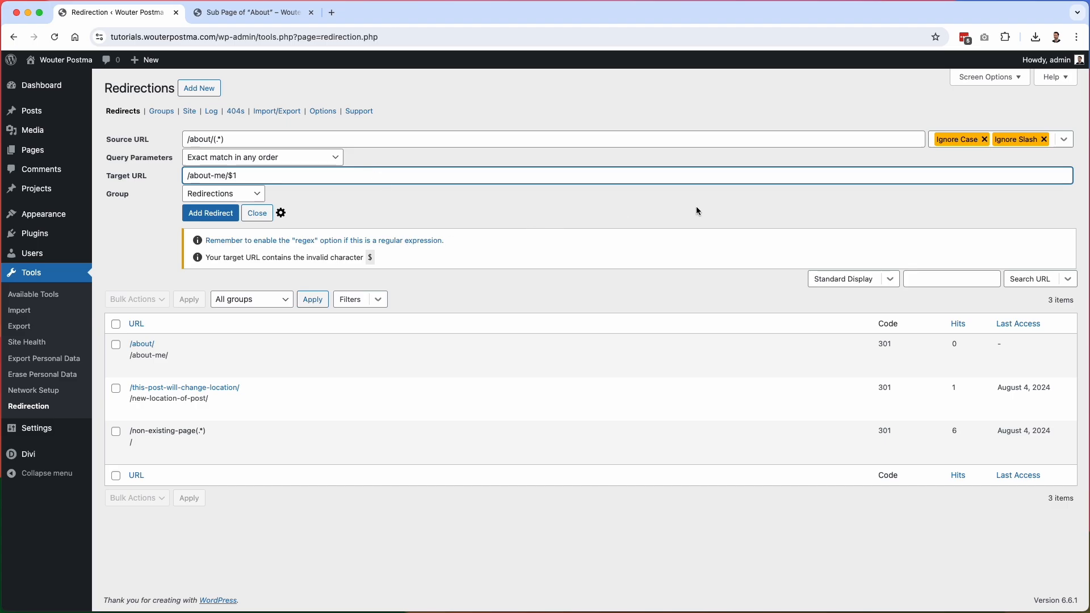
- Enable the Regex option for the new redirect's source URL and add the redirect
left_click(1064, 139)
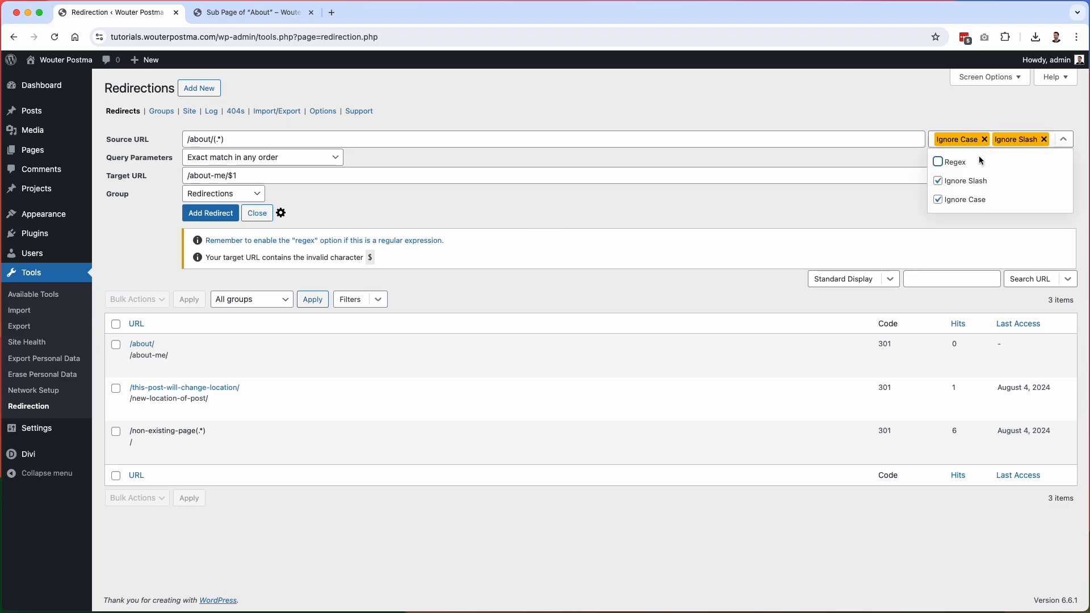
left_click(939, 163)
left_click(823, 194)
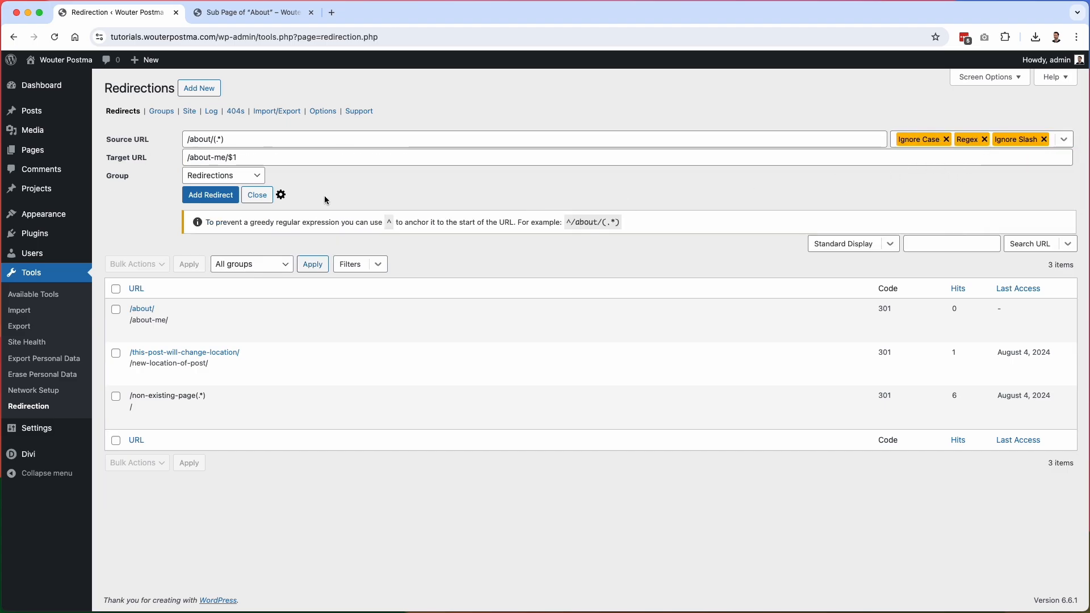
left_click(215, 197)
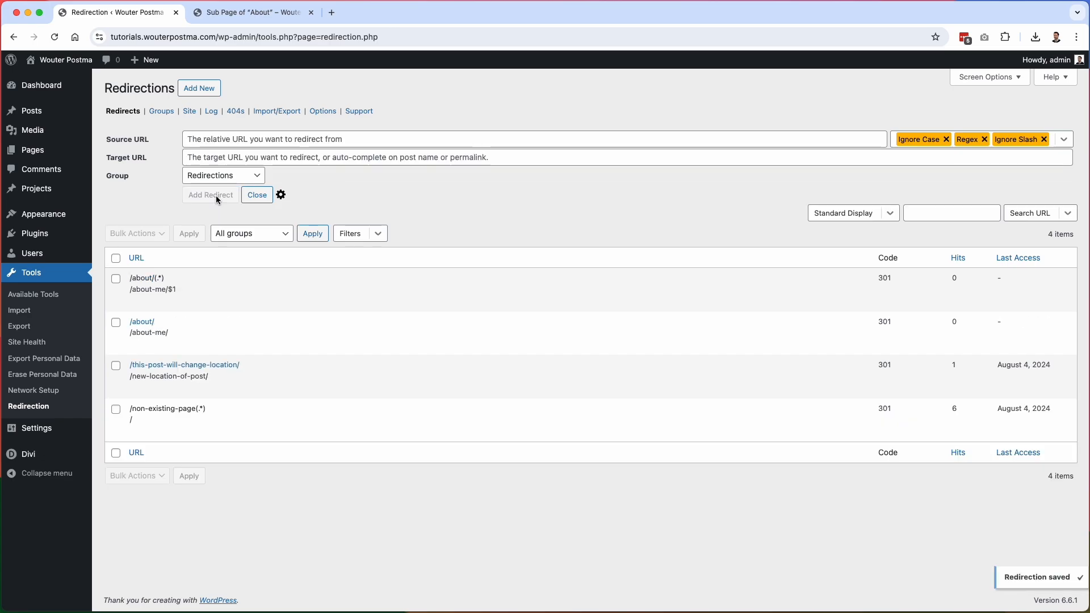
- Test the new regex redirect by visiting /about/abcdef on the live site, and return to the redirect list
left_click(252, 13)
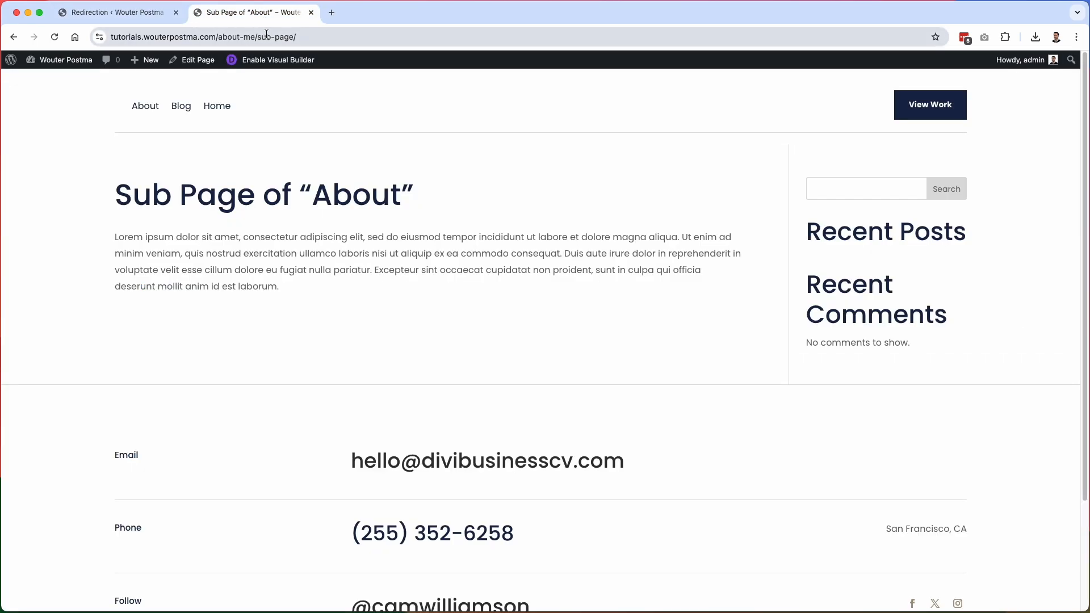
double_click(249, 38)
key("BackSpace")
key("BackSpace")
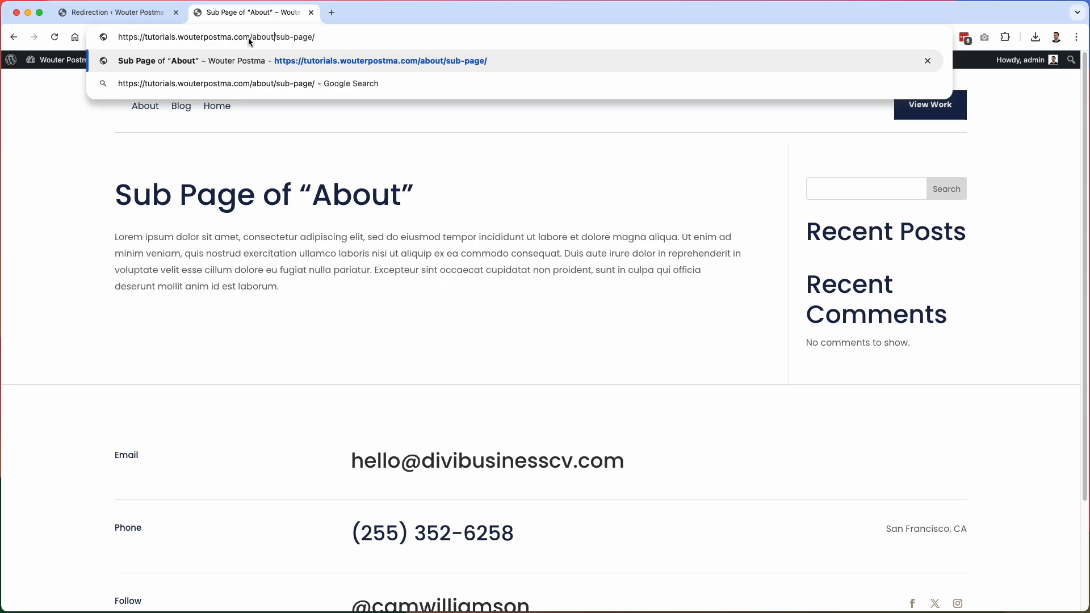
key("Right")
key("shift+super+Right")
type("abcdef")
key("Return")
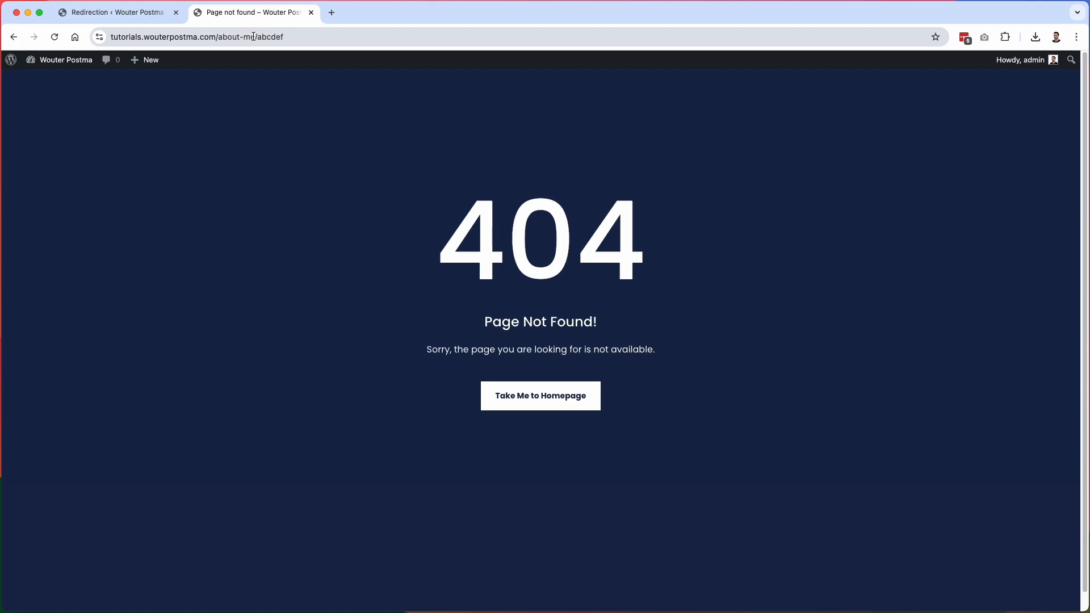
left_click(114, 12)
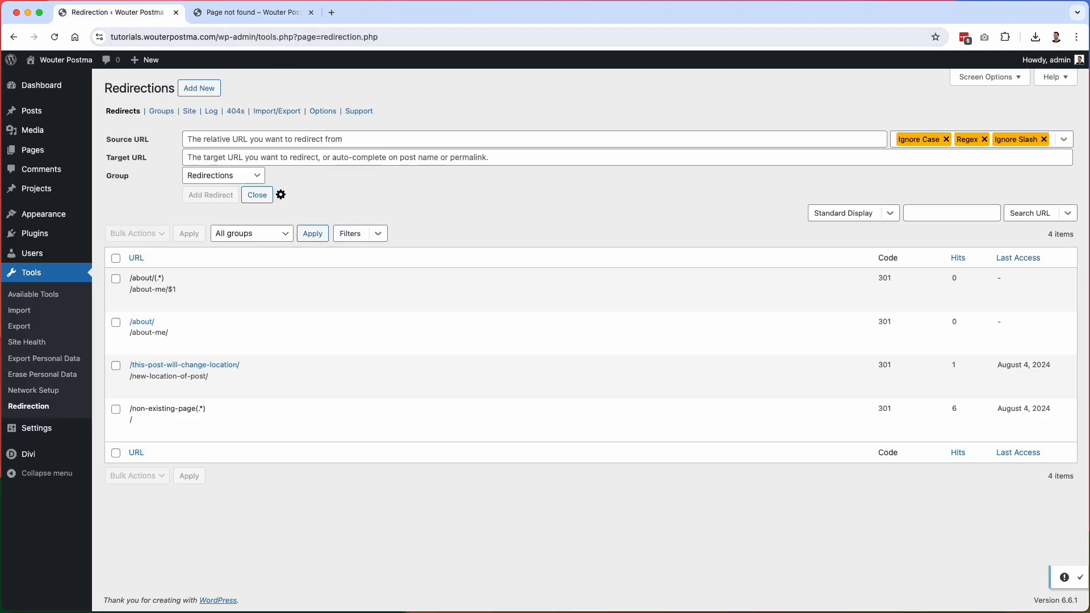